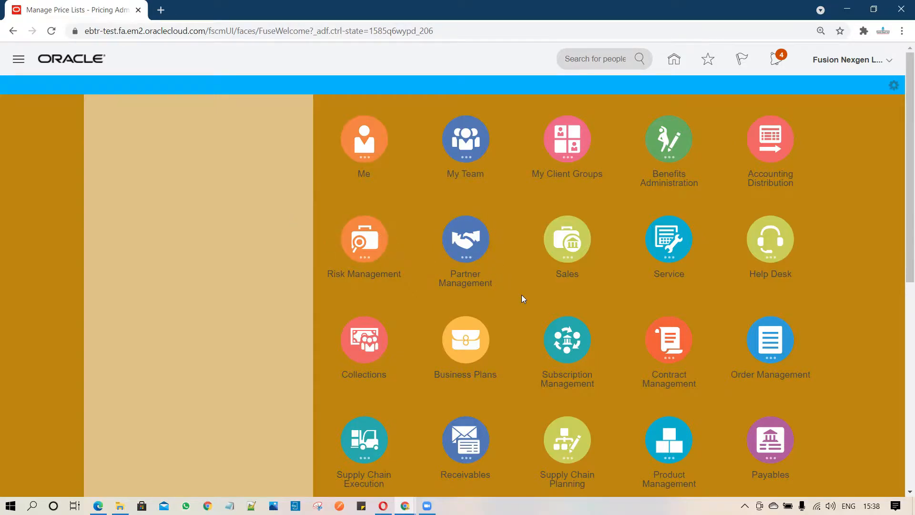
- Open the Manage Price Lists page from Pricing Administration in the Order Management area
scroll(522, 295, down, 3)
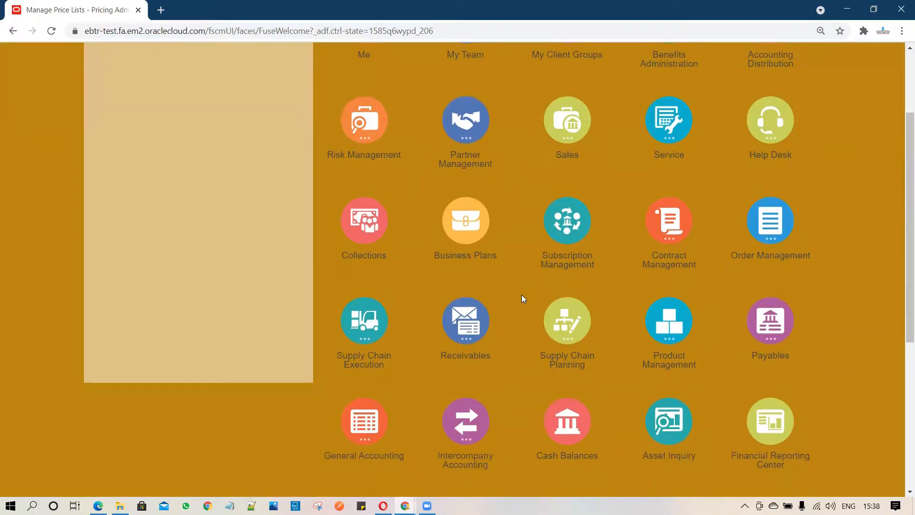
scroll(522, 298, down, 4)
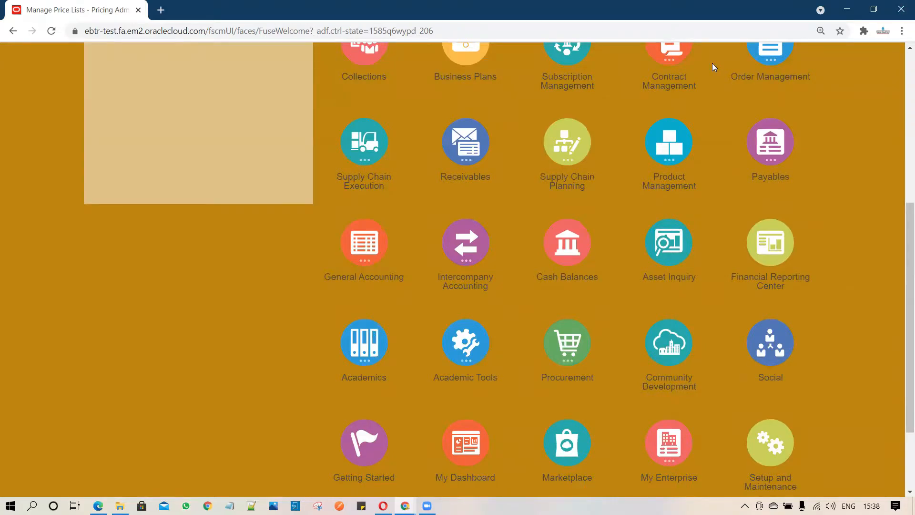
scroll(712, 63, up, 3)
click(770, 161)
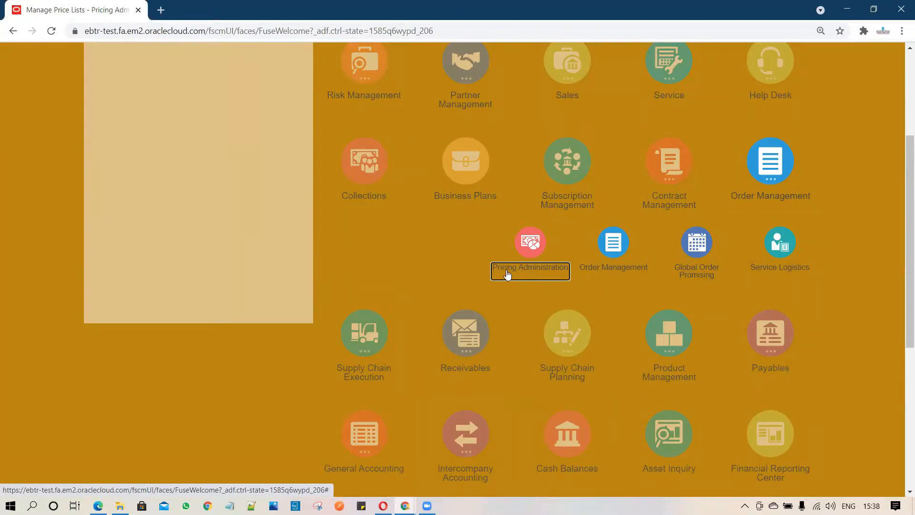
click(530, 244)
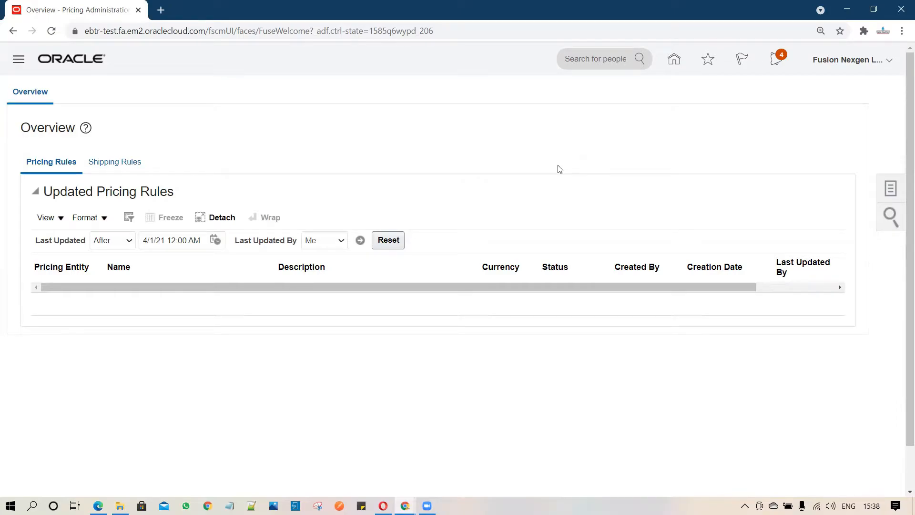
click(889, 195)
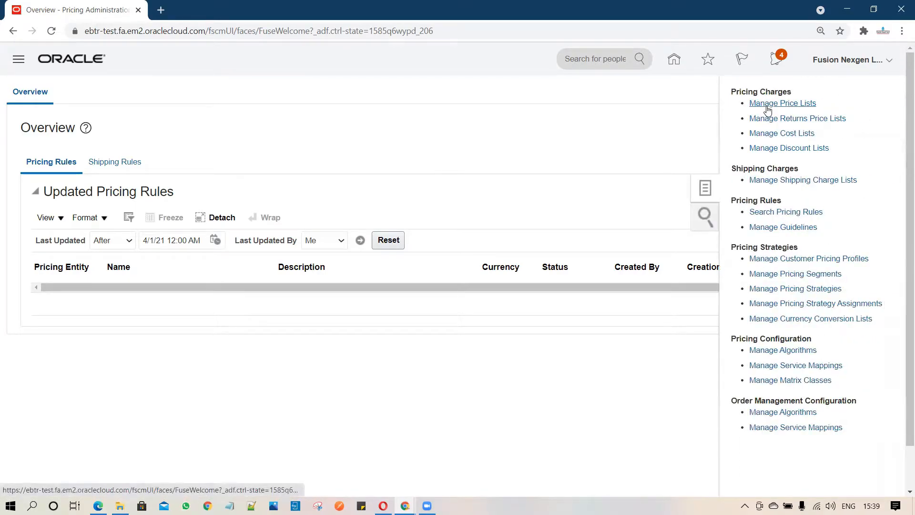
click(767, 106)
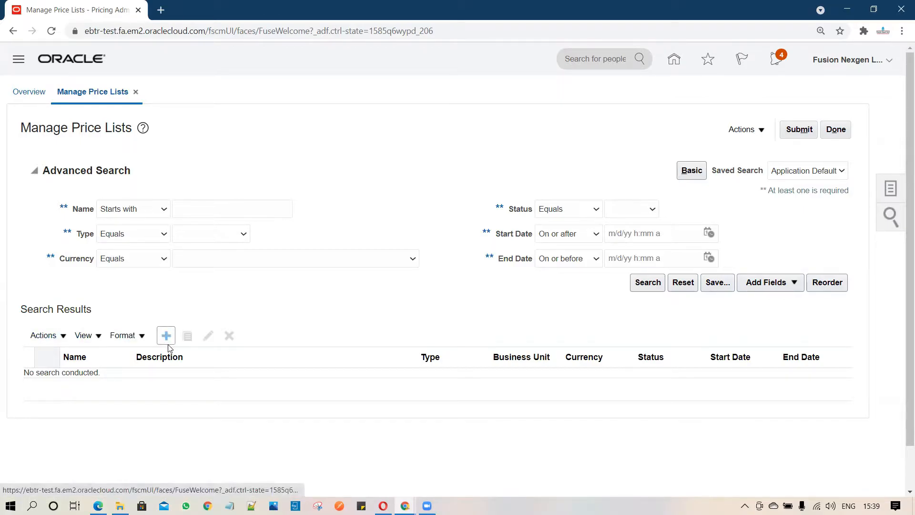
- Start a new price list with FUSIONPRICE as both its name and description
click(64, 337)
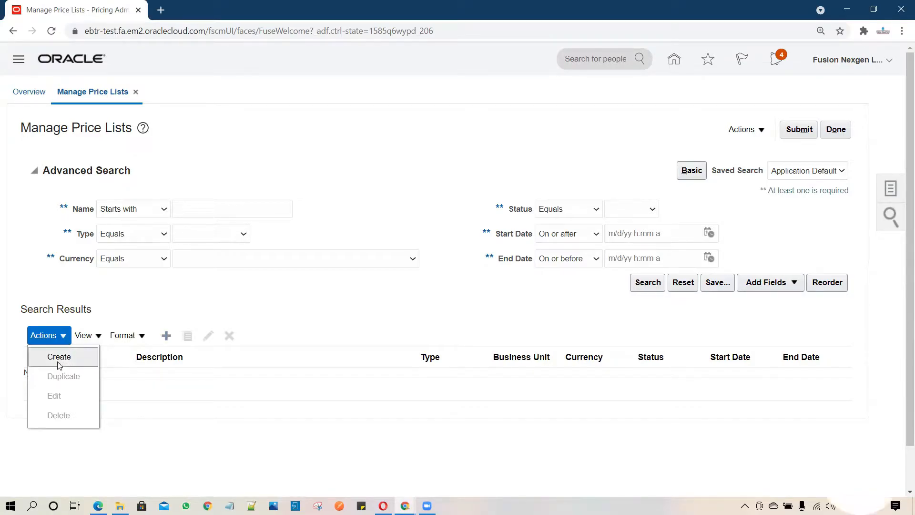
click(168, 340)
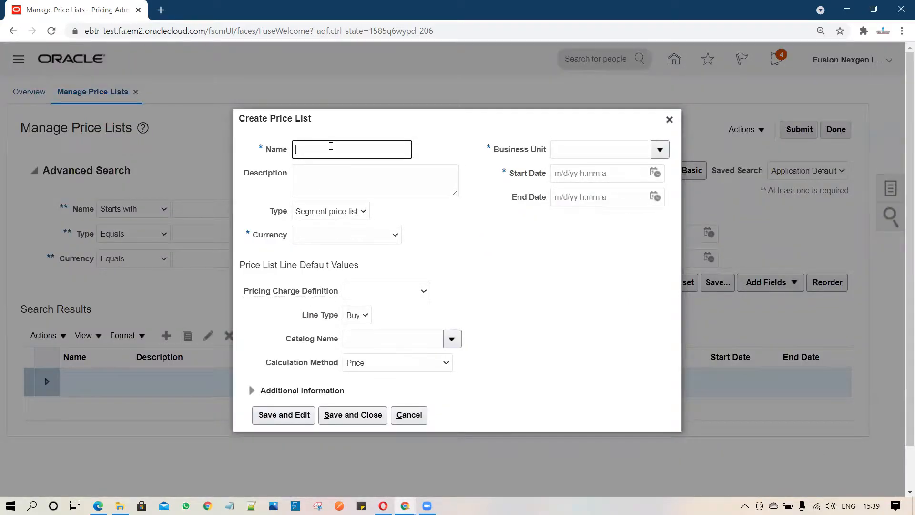
text(FUSIONPR)
key(ctrl+a)
key(ctrl+c)
click(355, 181)
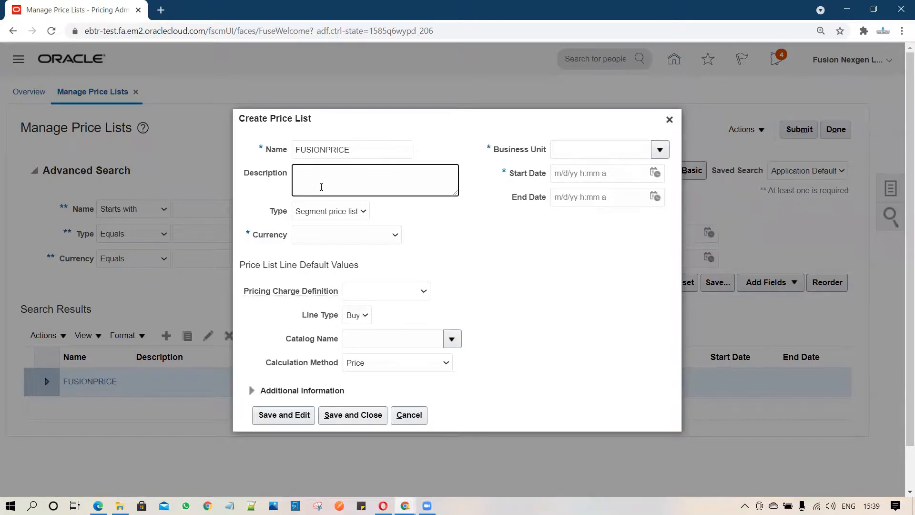
key(ctrl+v)
- Assign the price list to business unit AQUA PUNE BU with a start date of 4/1/21 10:09 AM
click(659, 150)
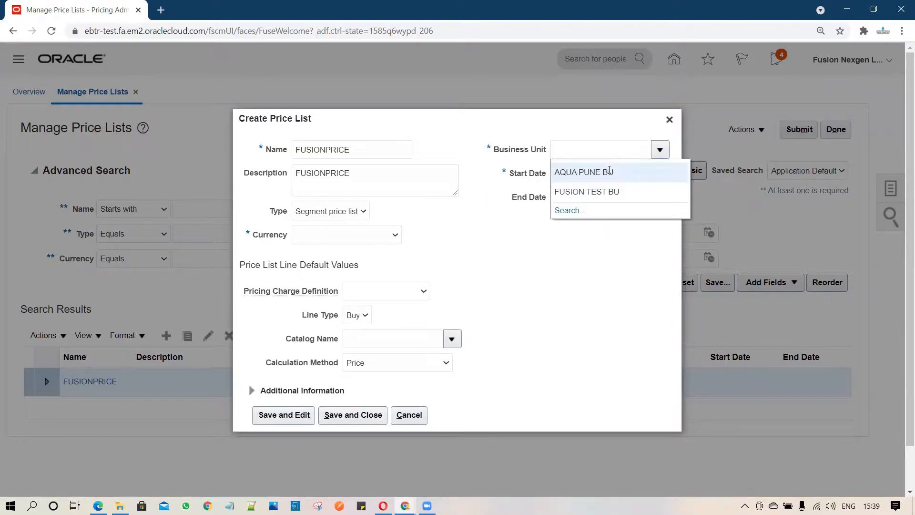
click(607, 172)
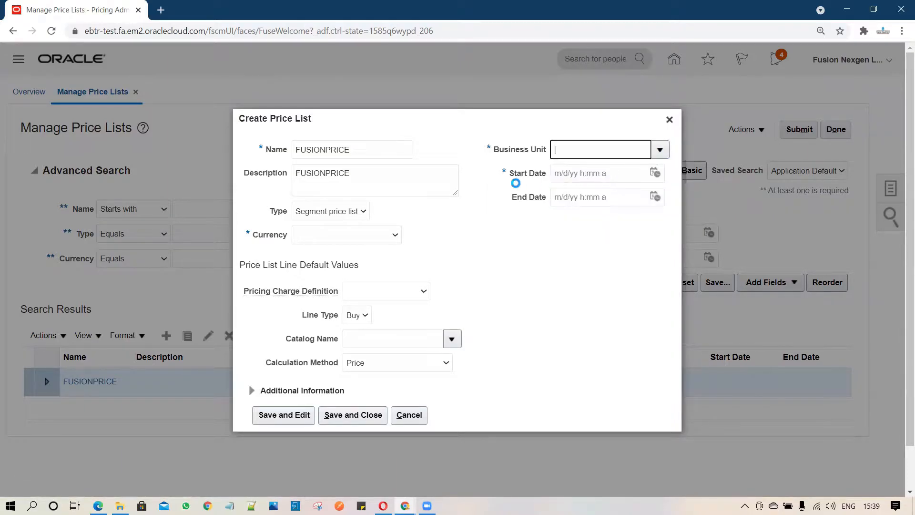
click(658, 174)
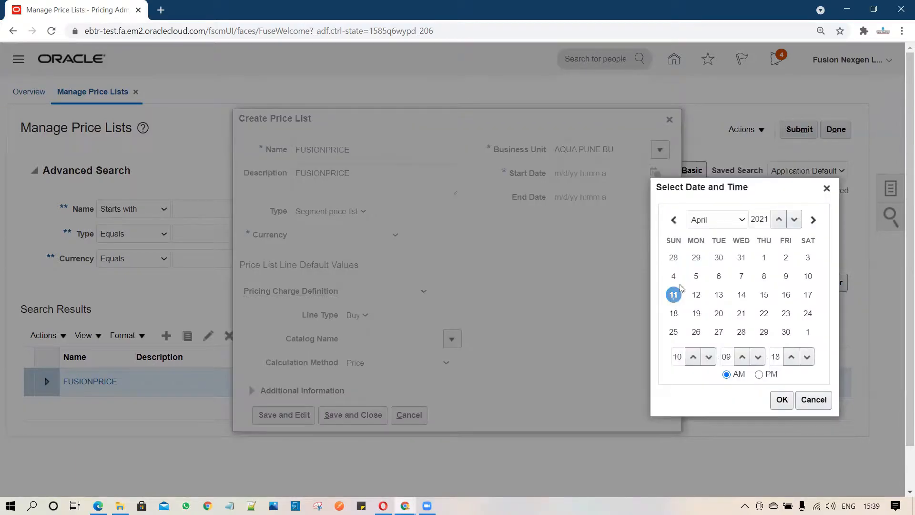
click(782, 399)
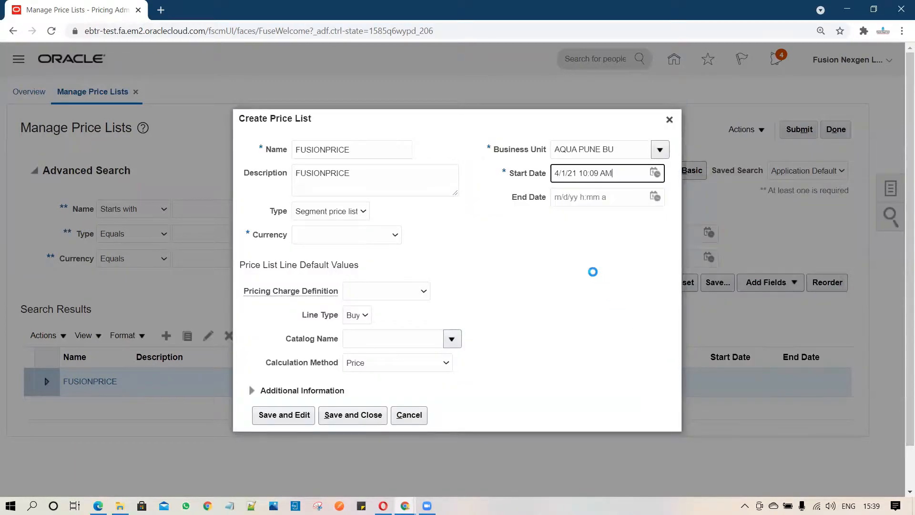
- Set the currency to USD - US Dollar and the default pricing charge definition to Sale Price, and save the price list for editing
click(382, 235)
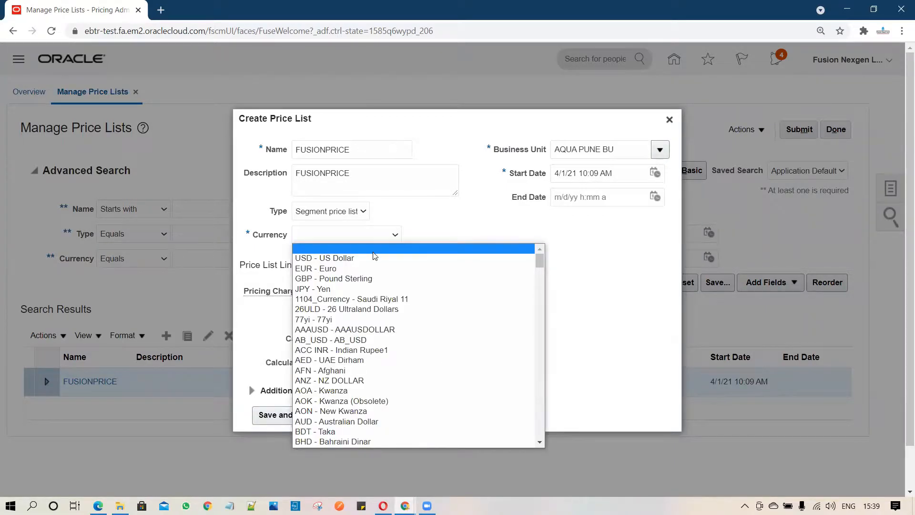
click(374, 257)
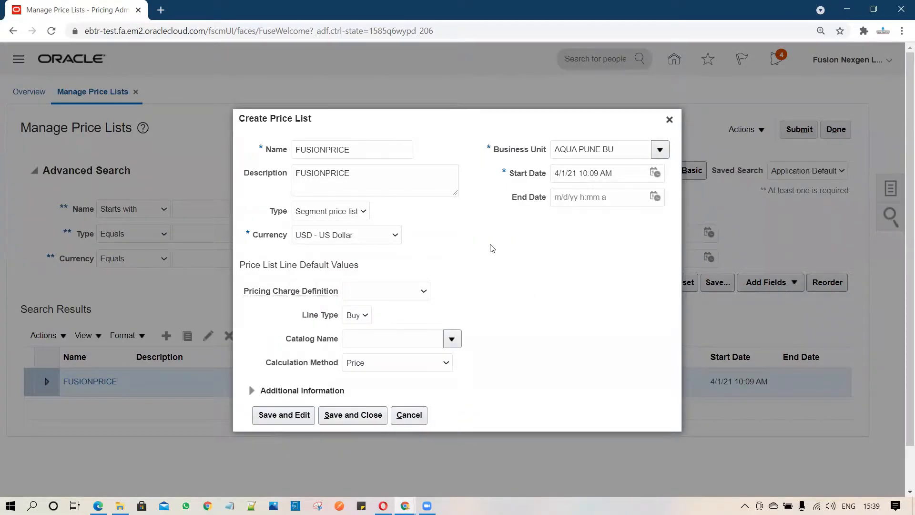
click(411, 295)
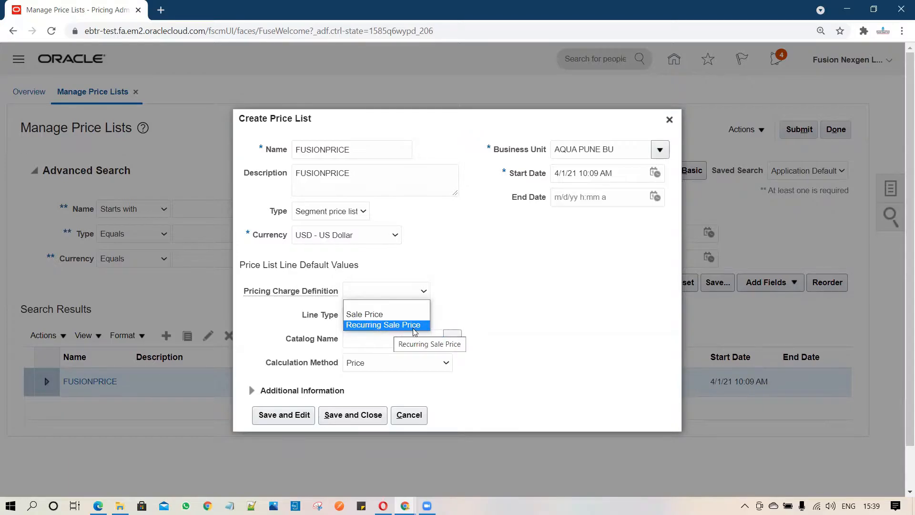
click(363, 313)
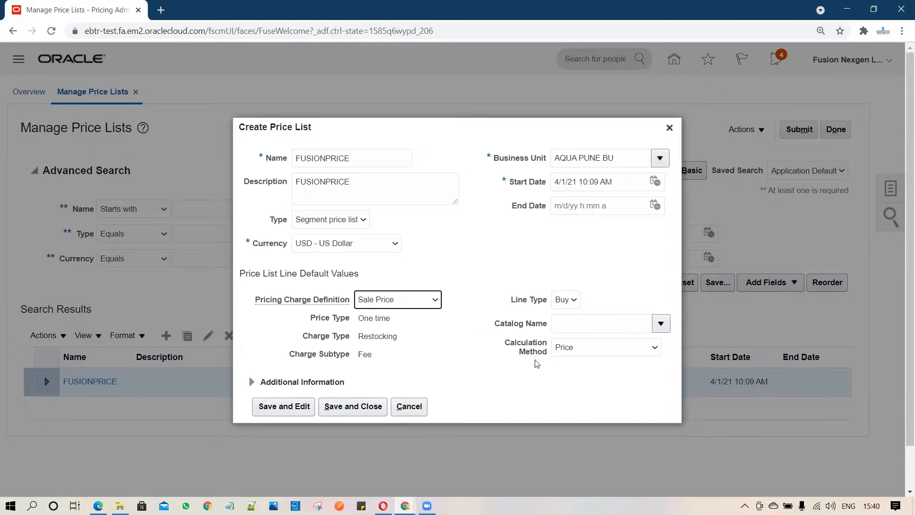
click(281, 409)
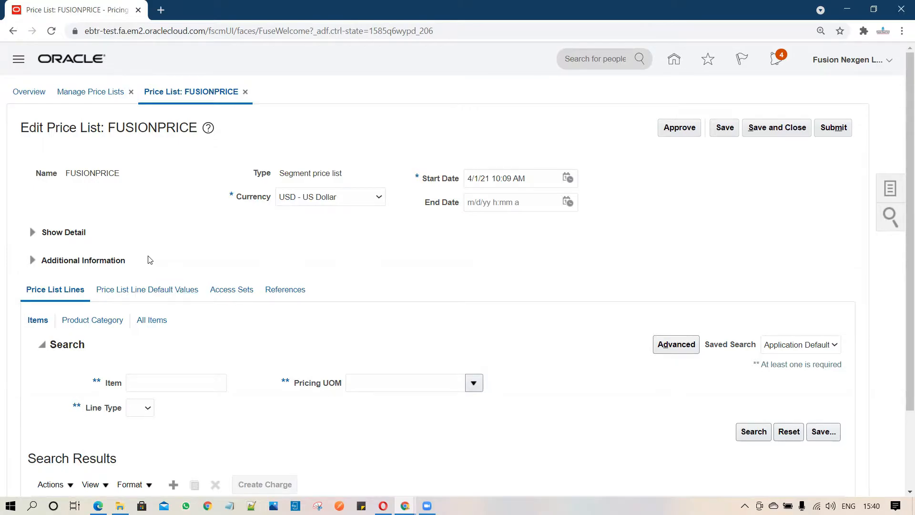
- Add an access set with set code COMMON to the FUSIONPRICE price list
click(223, 288)
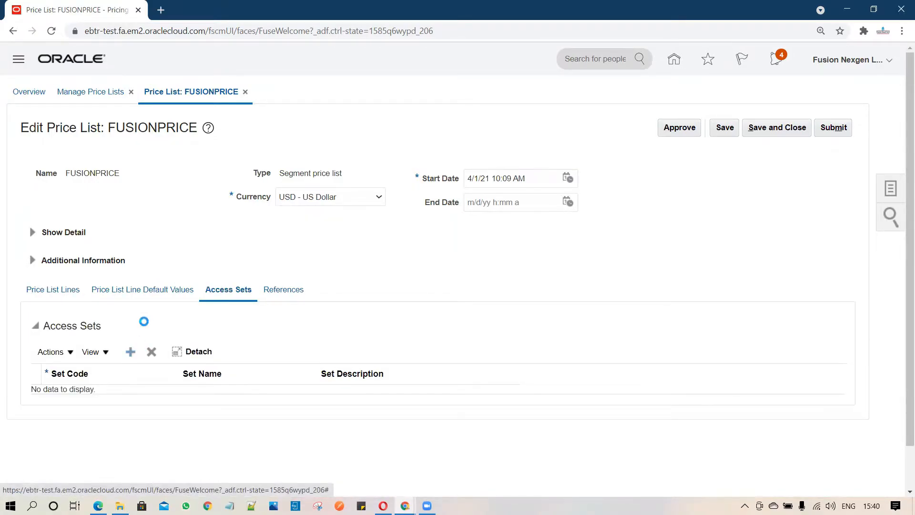
click(134, 397)
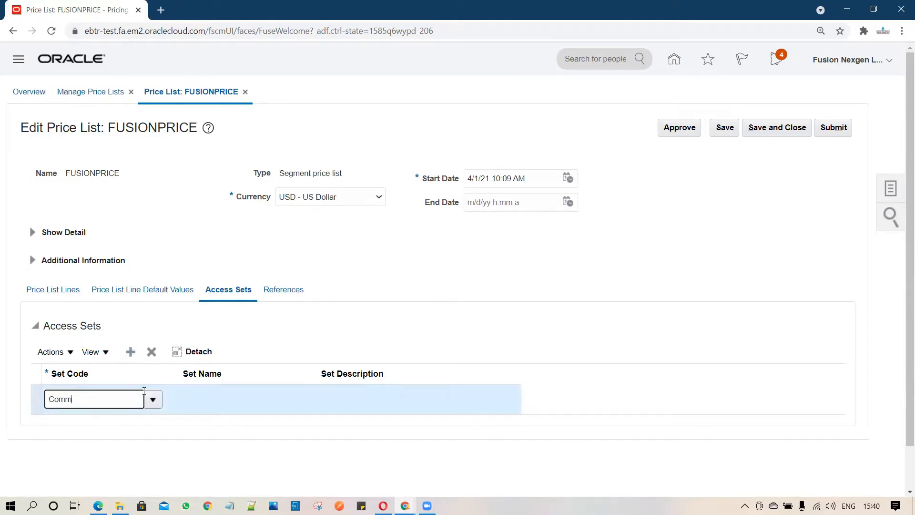
text(Common)
key(Tab)
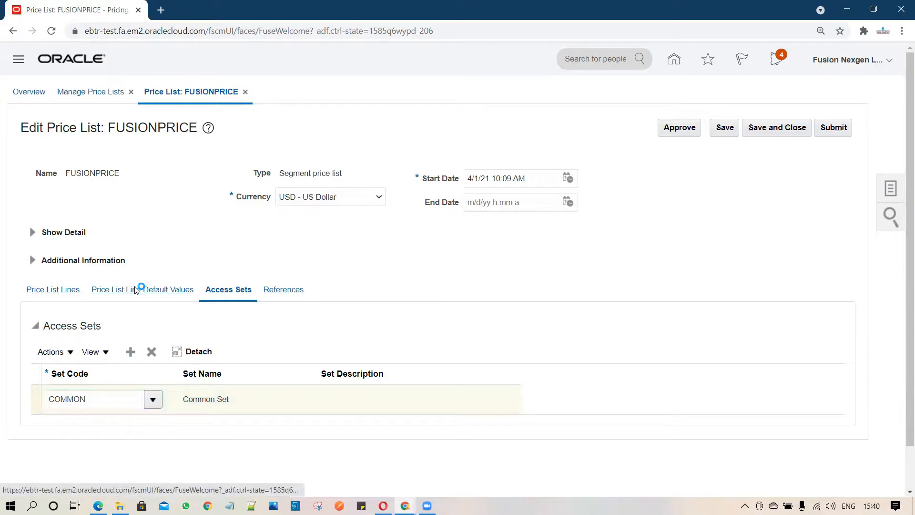
- Add a price list line for item ELE2023, SERIAL CONTROL, to the FUSIONPRICE price list
click(59, 295)
click(60, 293)
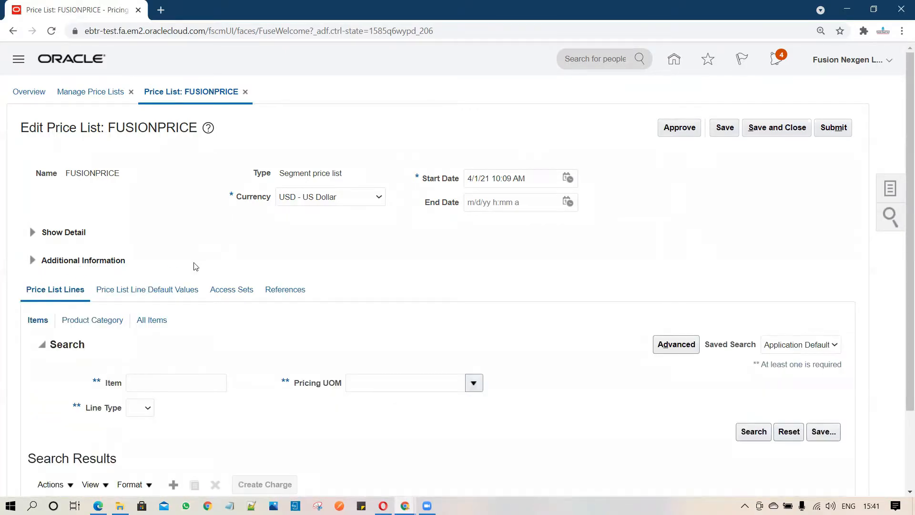
scroll(302, 249, down, 1)
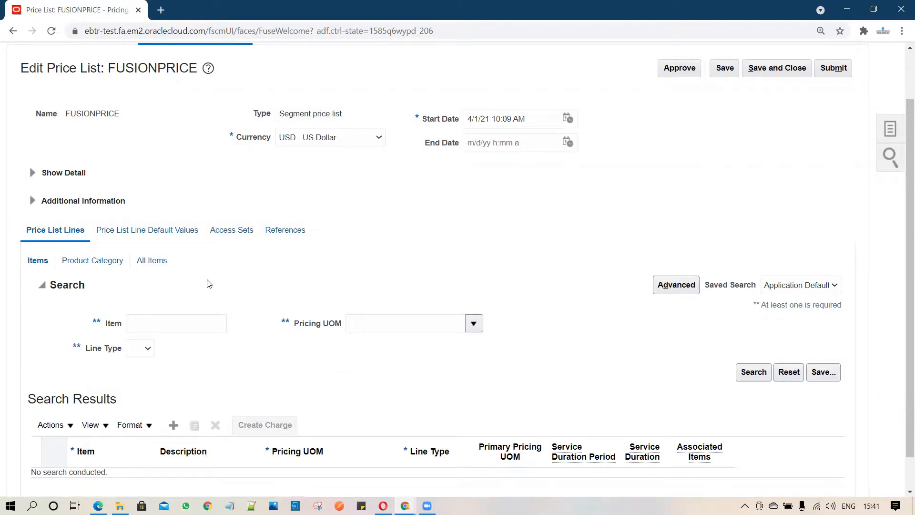
scroll(146, 238, down, 1)
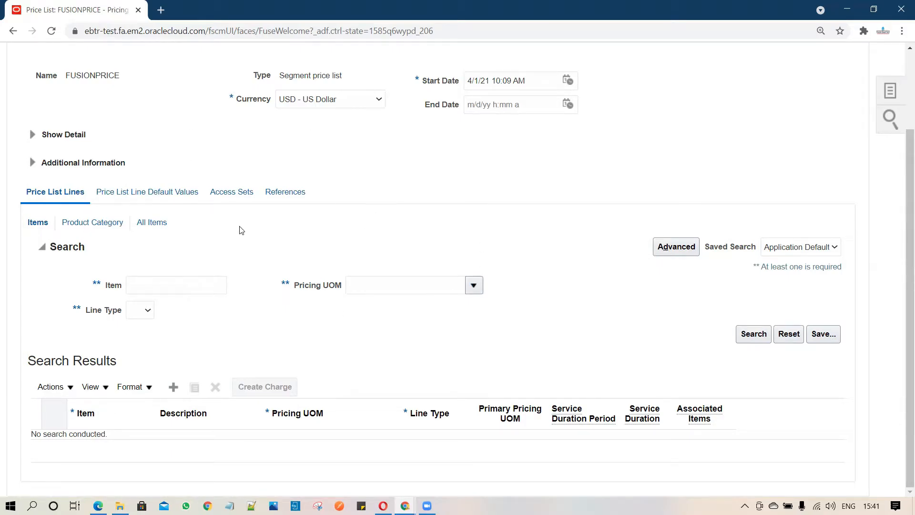
click(198, 289)
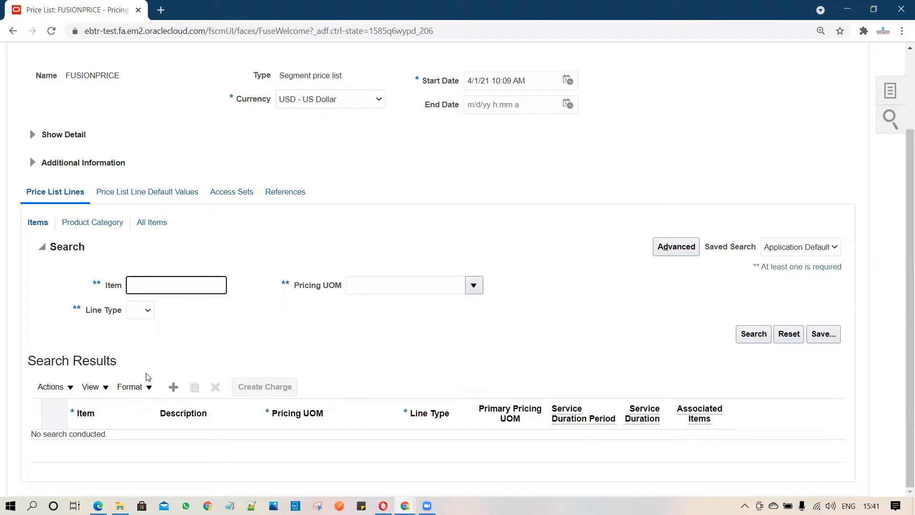
click(173, 387)
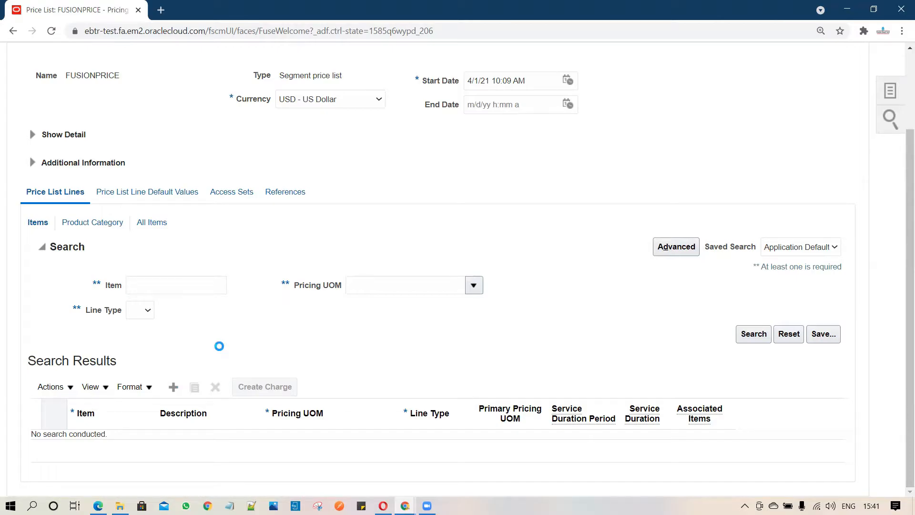
click(121, 442)
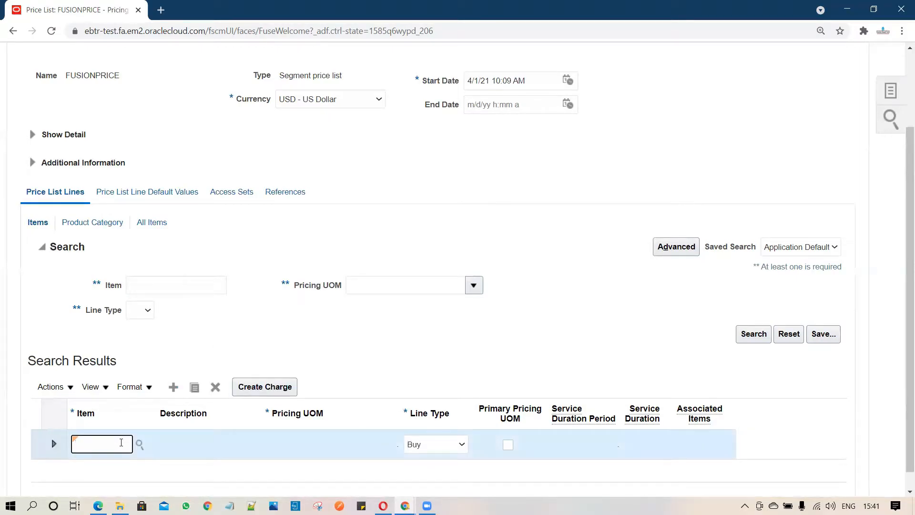
key(Tab)
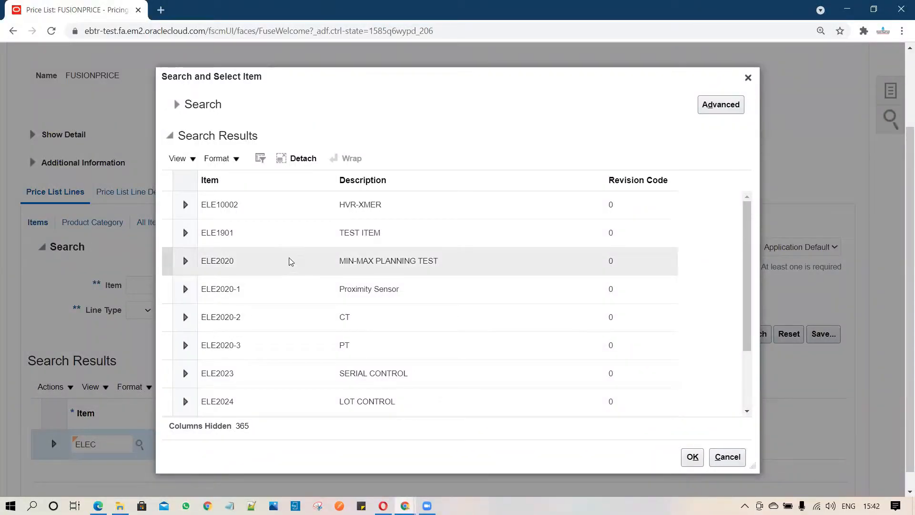
click(286, 374)
click(691, 462)
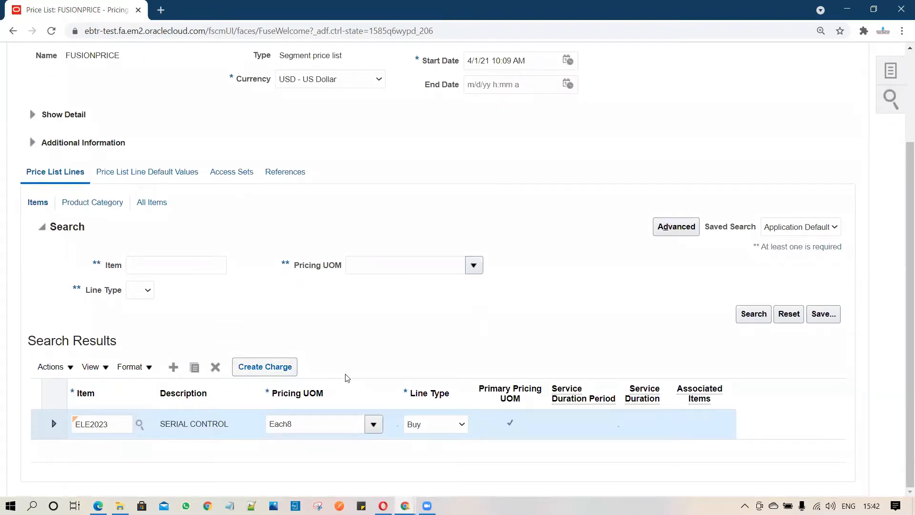
- Create a charge for the ELE2023 line with a base price of 200 USD and a start date of 4/1/21 10:12 AM
click(273, 370)
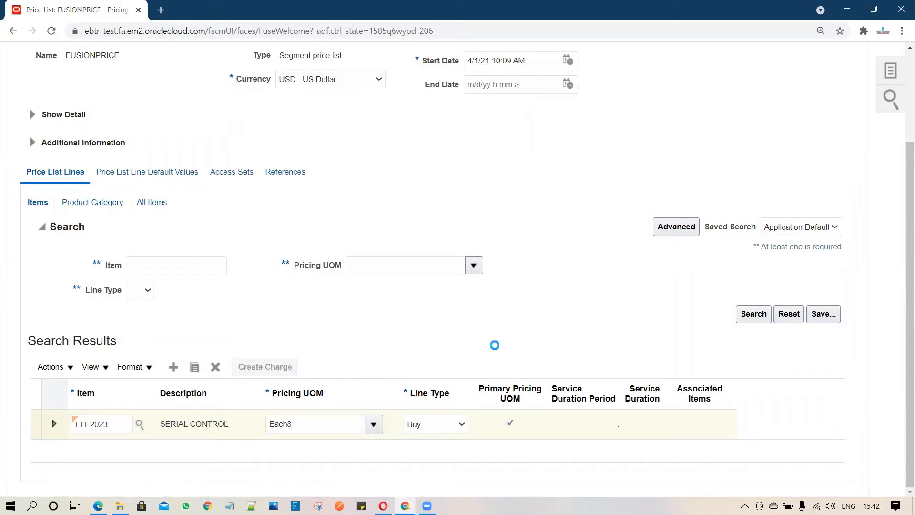
drag(901, 276, 902, 462)
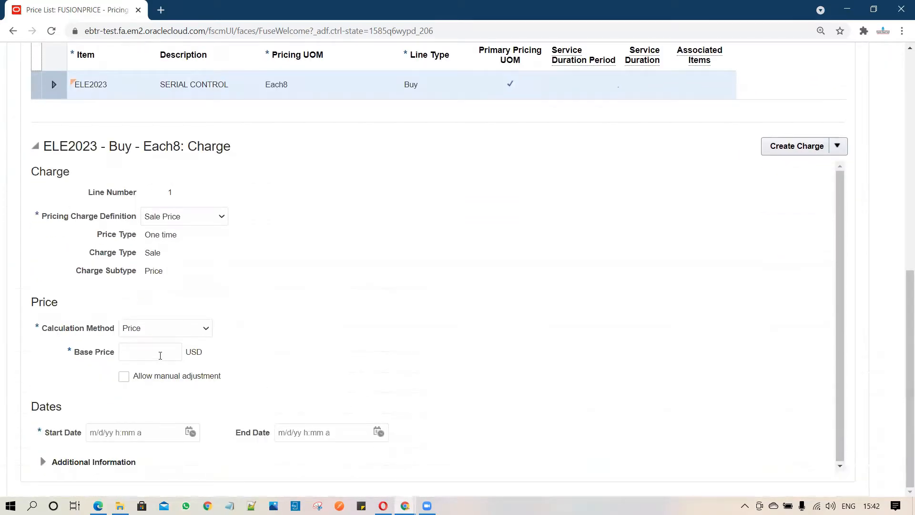
click(160, 355)
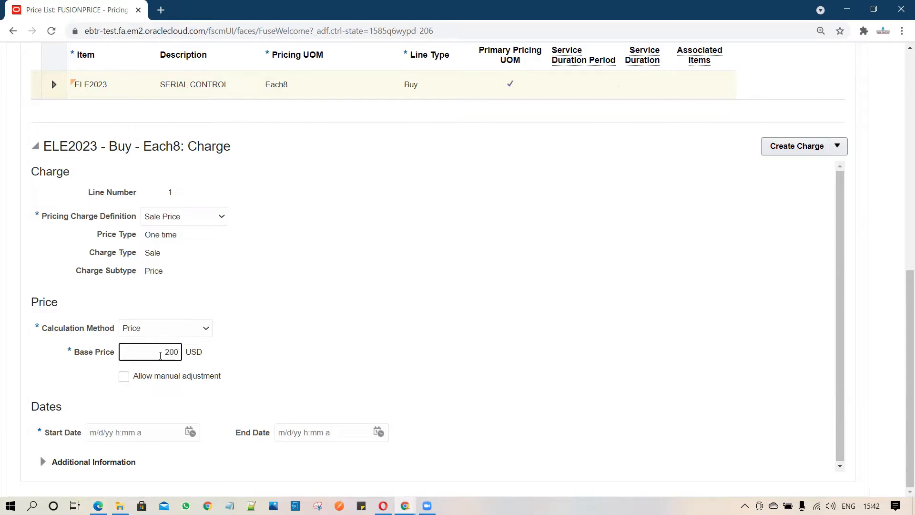
click(265, 330)
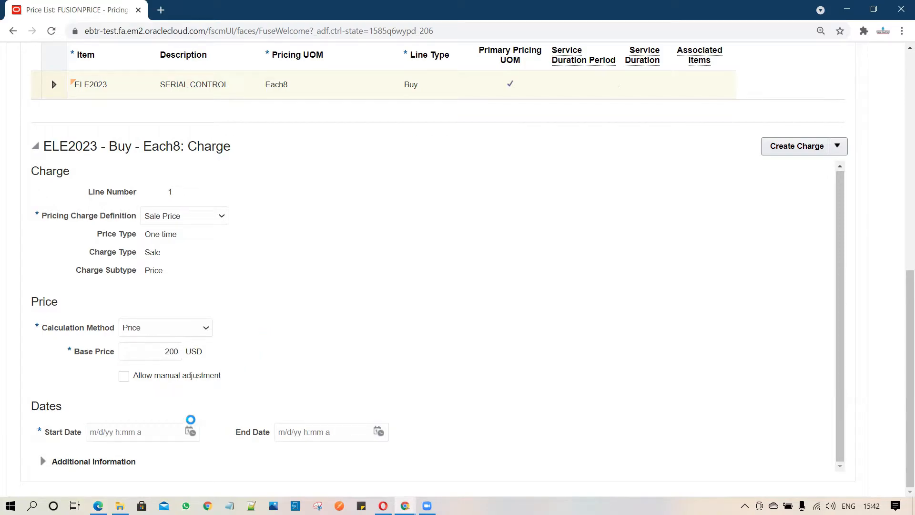
click(190, 431)
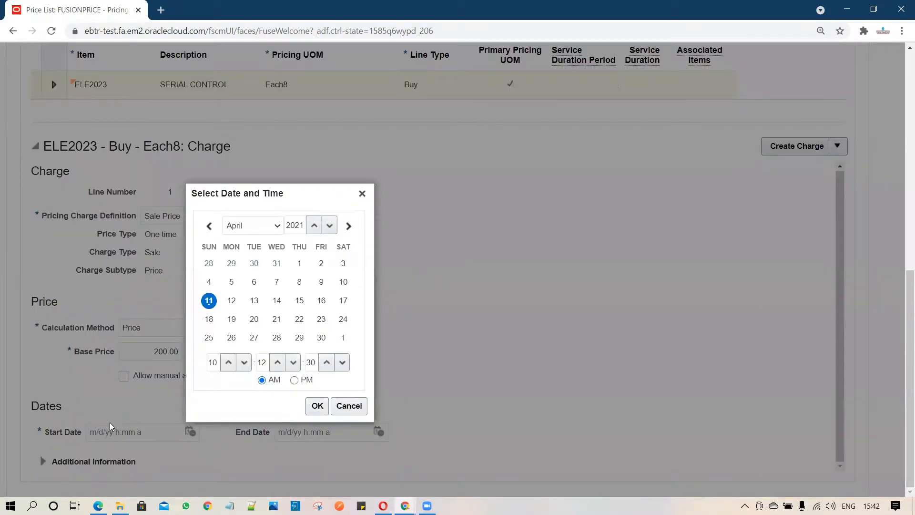
click(299, 263)
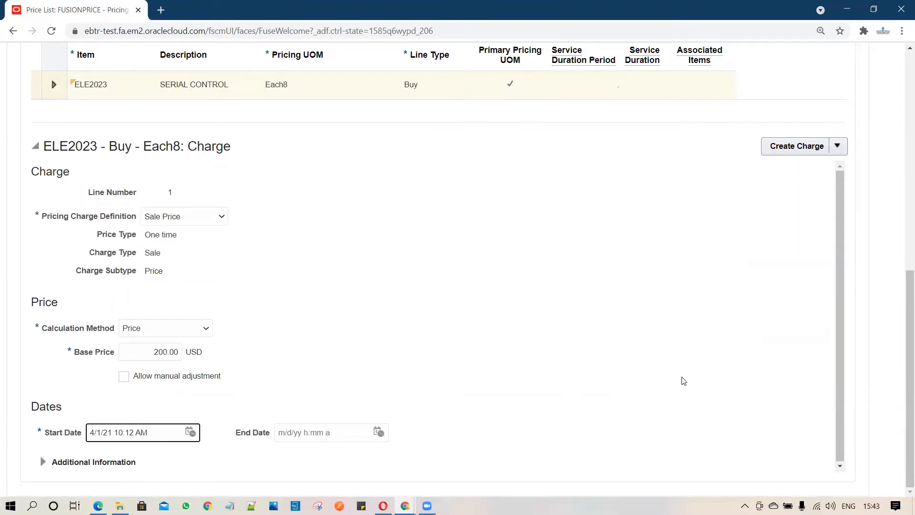
- Save and approve the FUSIONPRICE price list, confirming the approval, and close it
scroll(605, 369, up, 10)
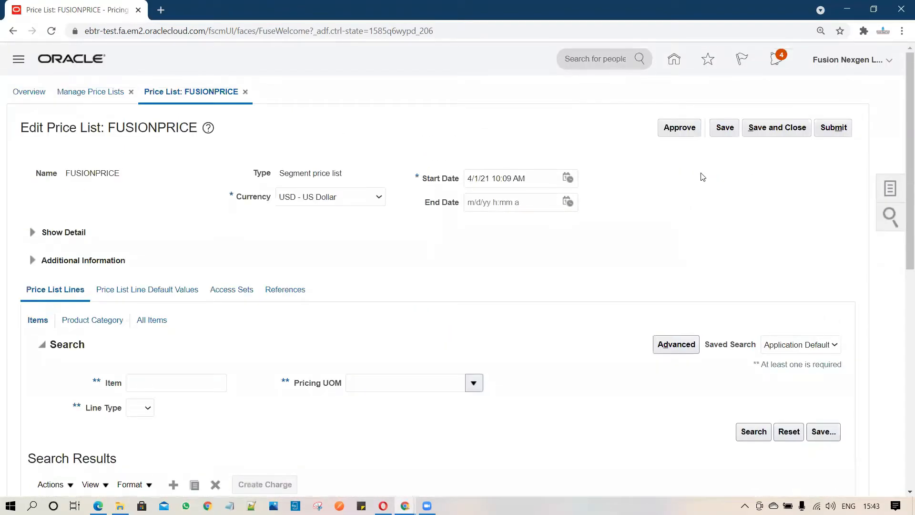
click(725, 129)
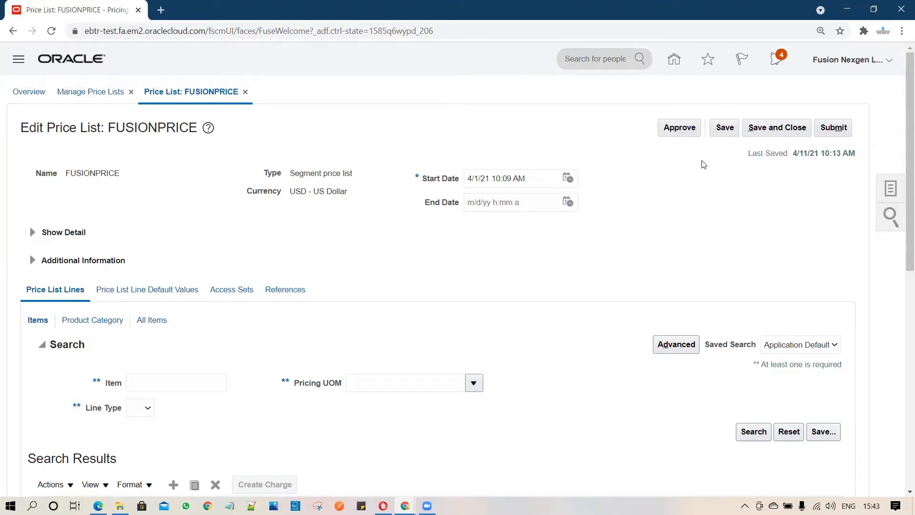
click(684, 128)
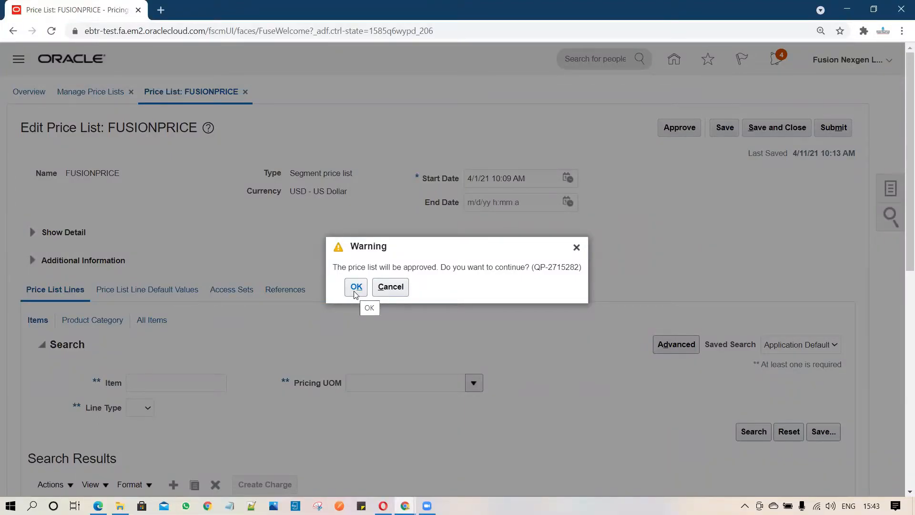
click(355, 287)
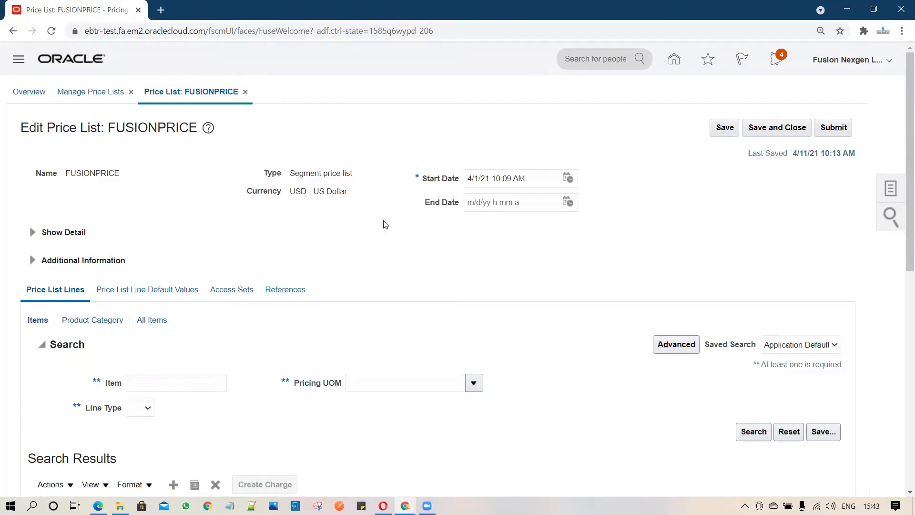
click(777, 128)
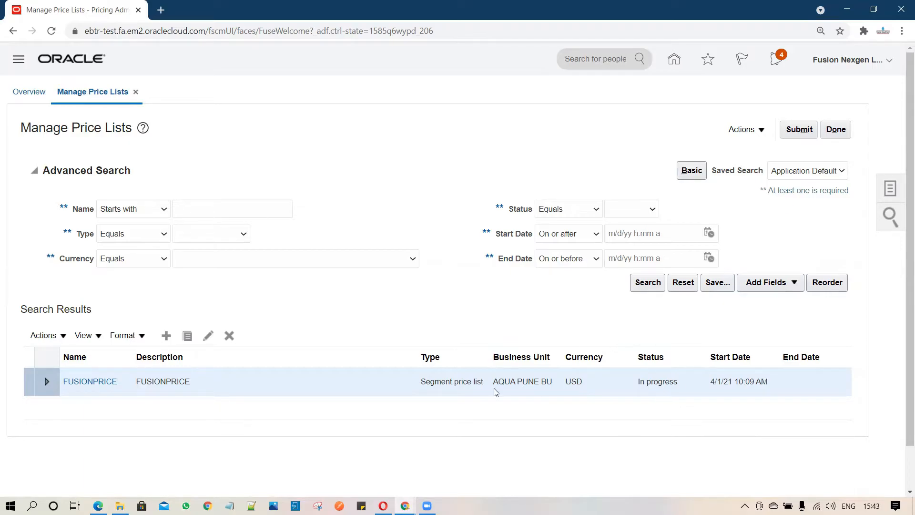
- Search the price lists by the name FUSIONPRICE to check its status
click(233, 210)
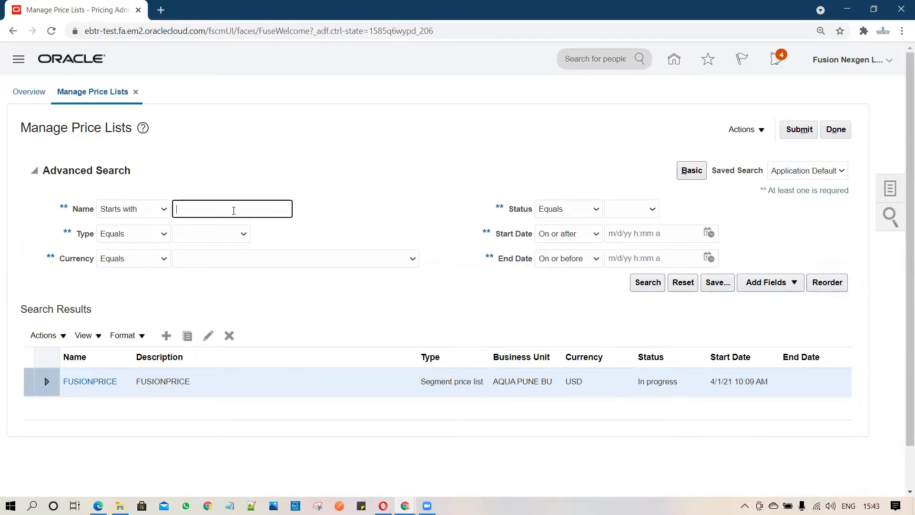
text(FUSIONPRICE)
key(Return)
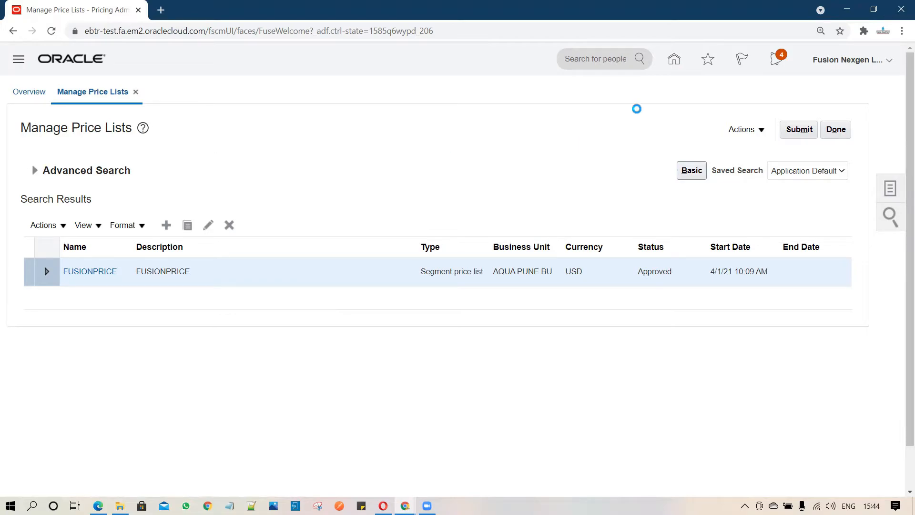
- Download the spreadsheet for maintaining price list data and open the ManagePriceLists workbook in Excel
click(744, 130)
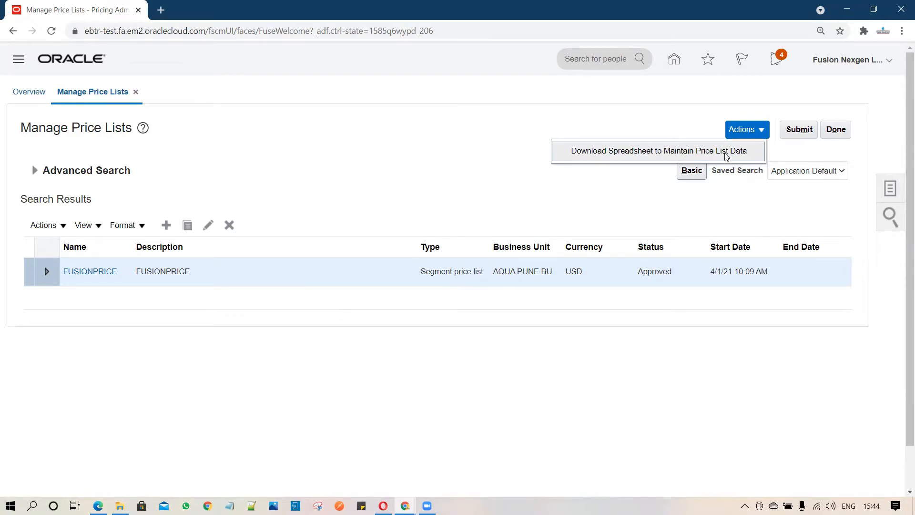
click(710, 154)
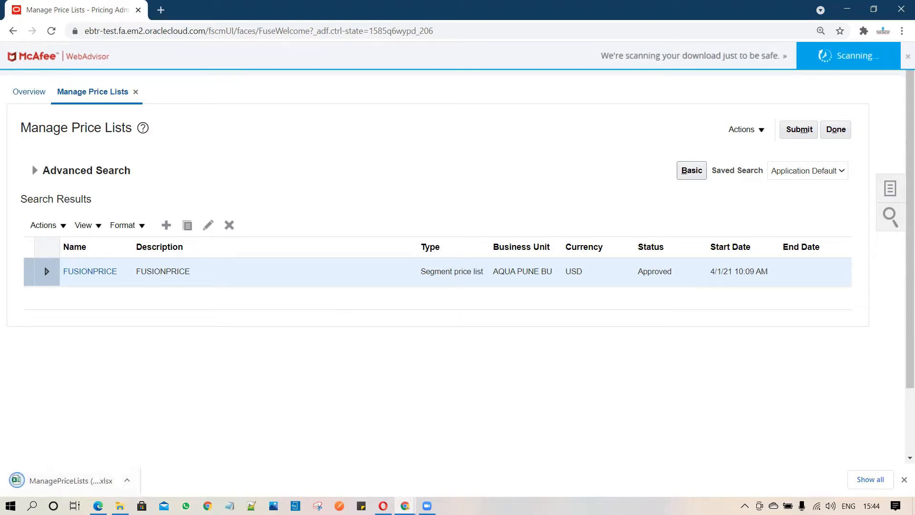
click(14, 489)
click(60, 486)
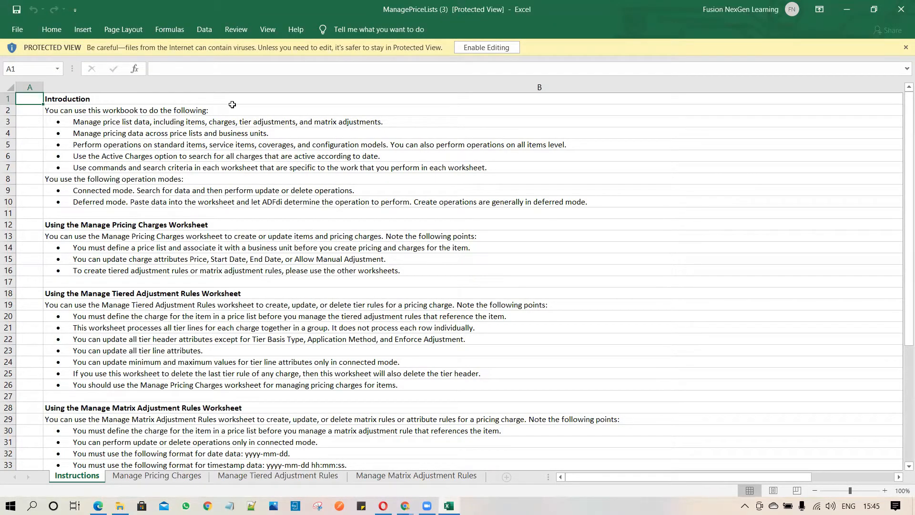
- Enable editing and connect the workbook to Oracle Applications Cloud, signing in with the account password and skipping the add-in update
click(477, 49)
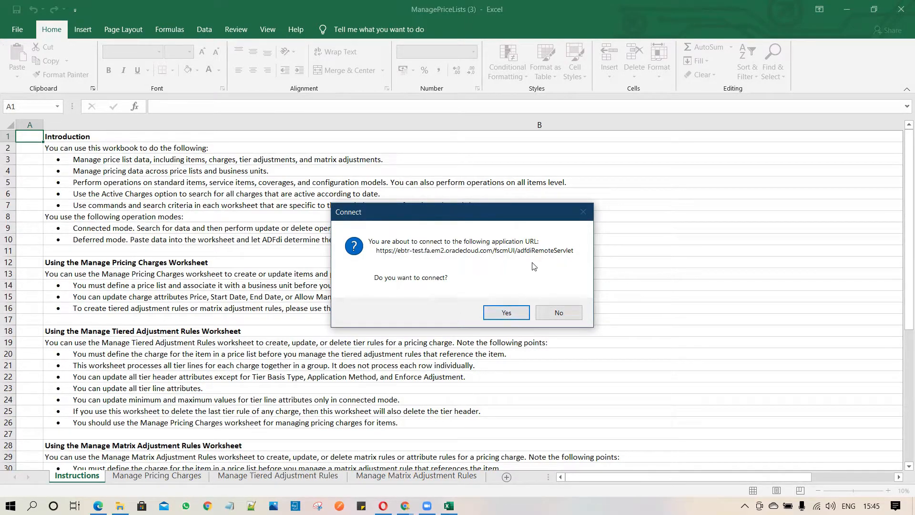
click(506, 313)
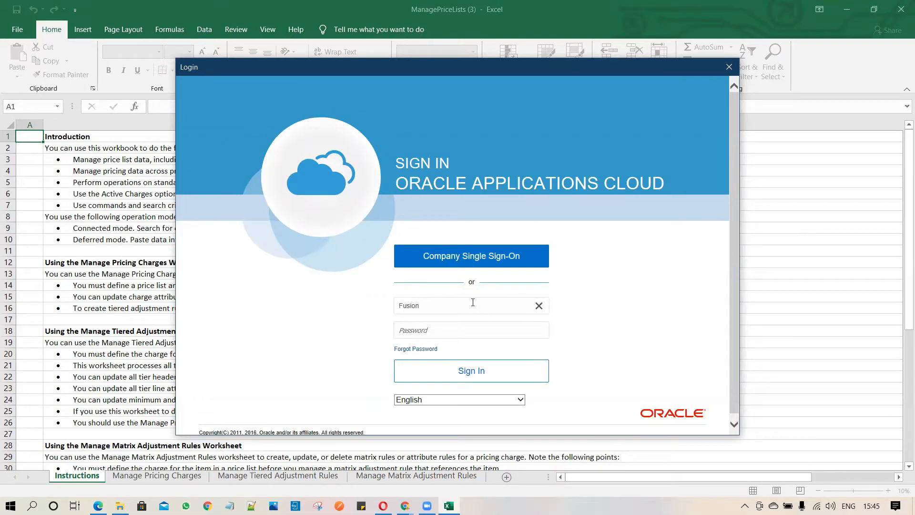
key(Tab)
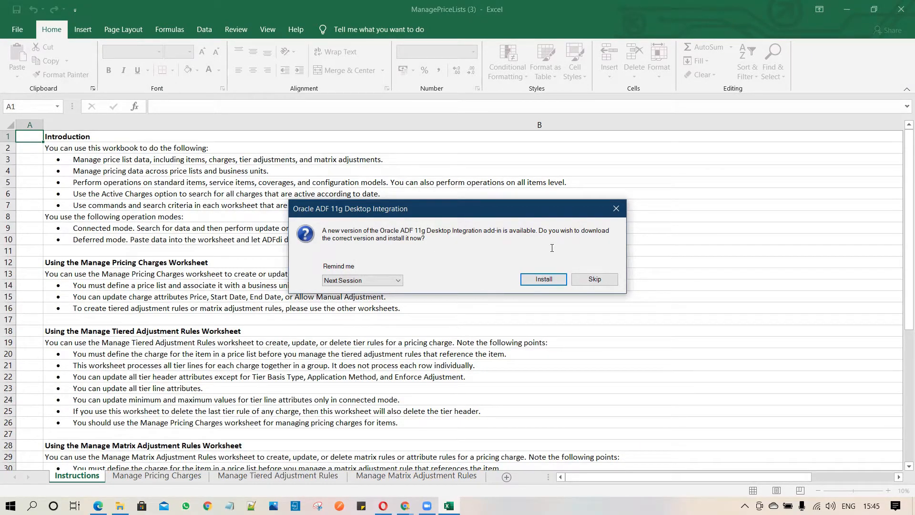
click(595, 280)
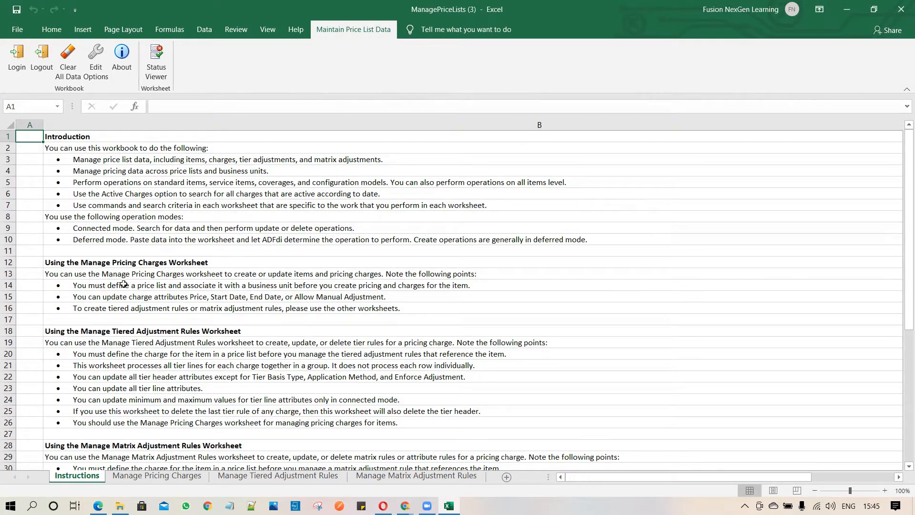
- Load the FUSIONPRICE charges into the Manage Pricing Charges worksheet by searching for that price list
drag(73, 170, 103, 413)
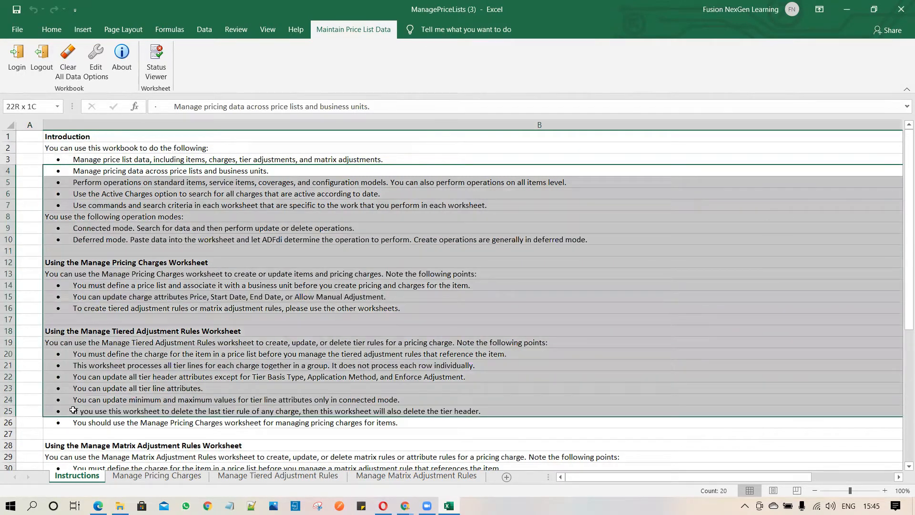
click(156, 475)
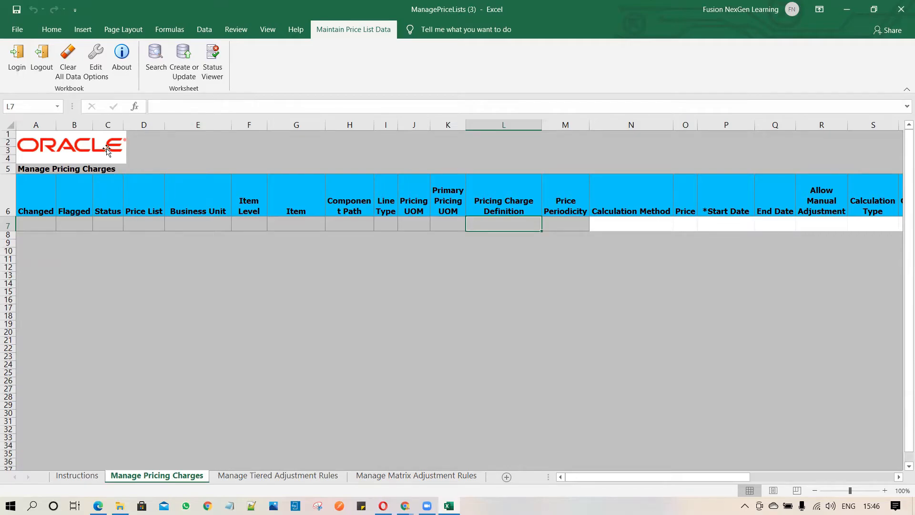
click(155, 67)
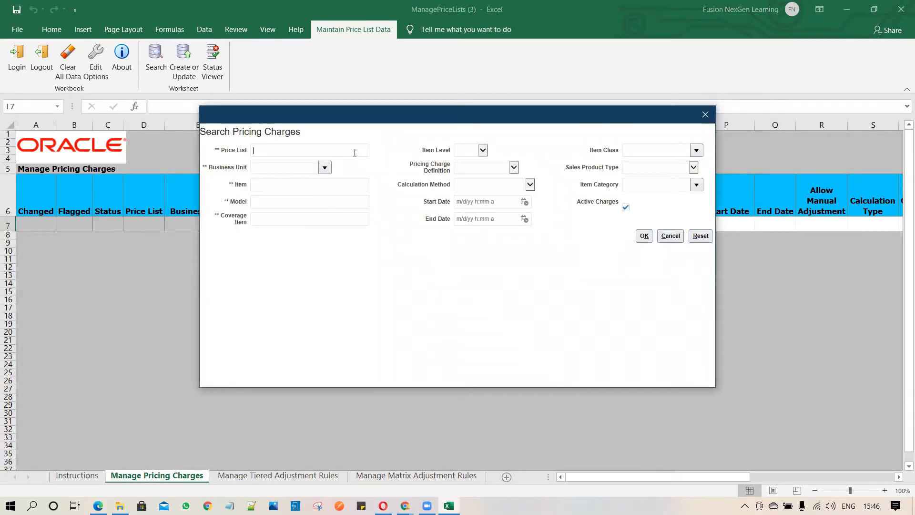
text(FUSIONPRICE)
click(641, 236)
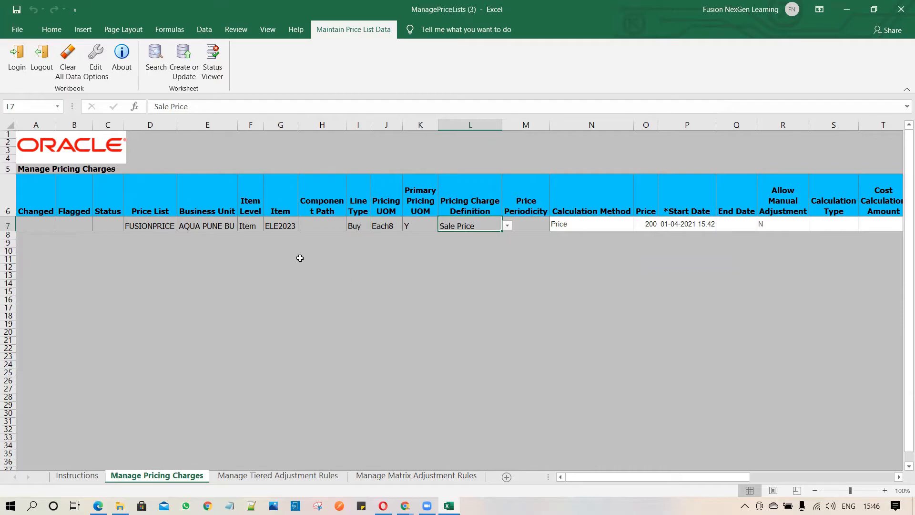
- Examine the ELE2023 charge row across its columns, from price list, business unit and item to price, dates, currency and item class
click(136, 226)
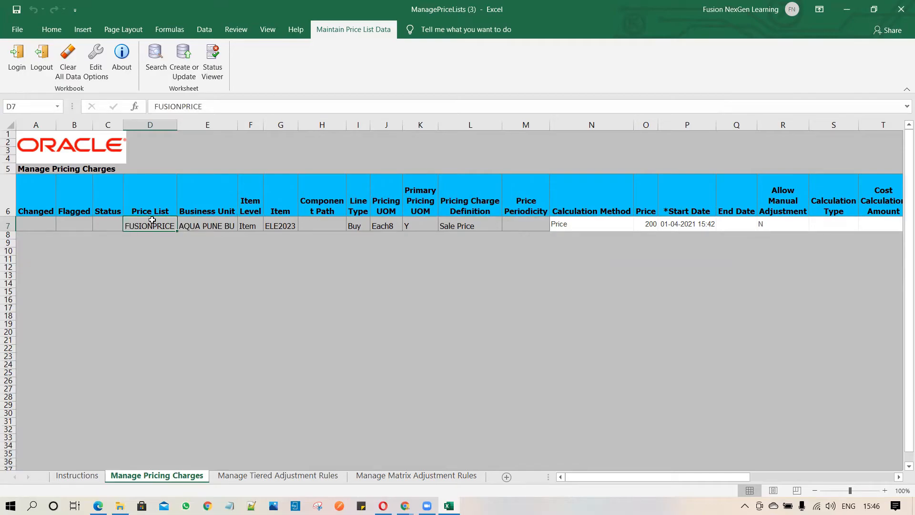
click(209, 229)
click(248, 227)
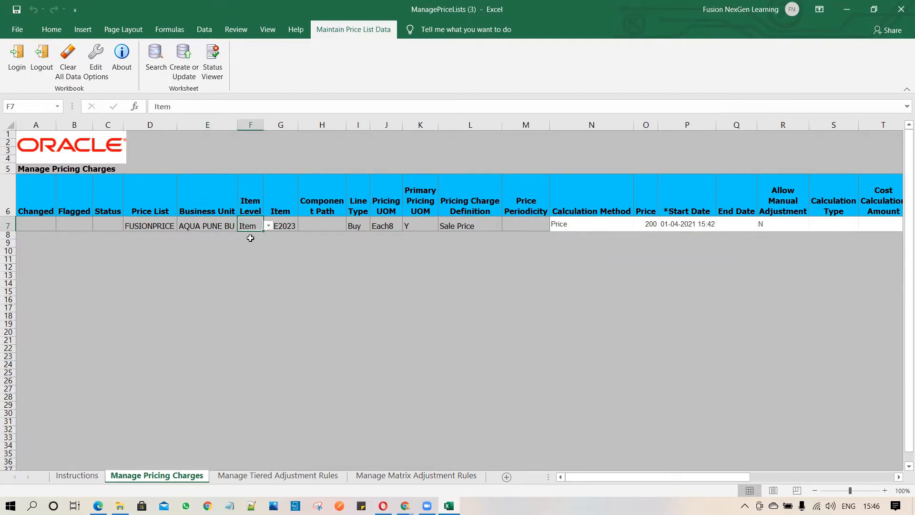
click(280, 224)
click(281, 243)
click(280, 267)
click(280, 293)
drag(283, 241, 283, 343)
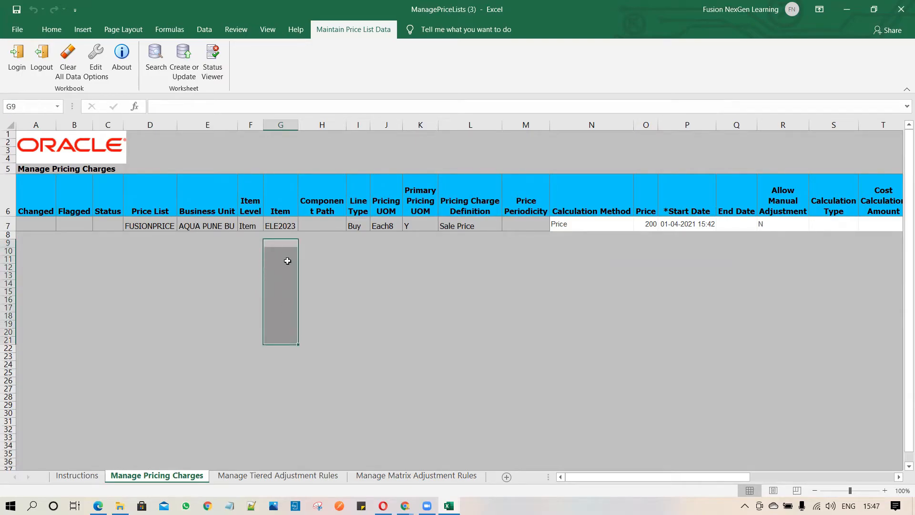
click(282, 234)
drag(281, 234, 289, 366)
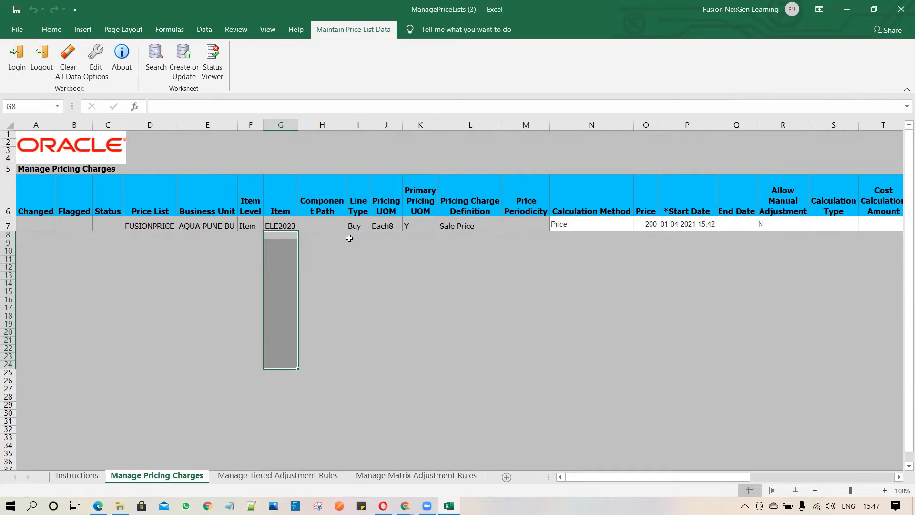
drag(357, 239, 362, 319)
drag(392, 241, 399, 325)
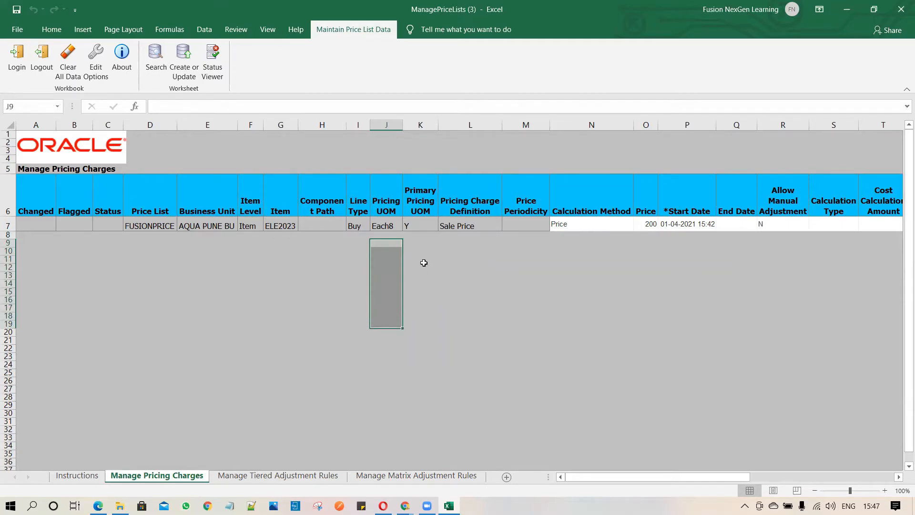
drag(419, 243, 427, 310)
drag(467, 242, 475, 329)
drag(580, 237, 605, 301)
drag(652, 241, 655, 275)
drag(701, 236, 709, 267)
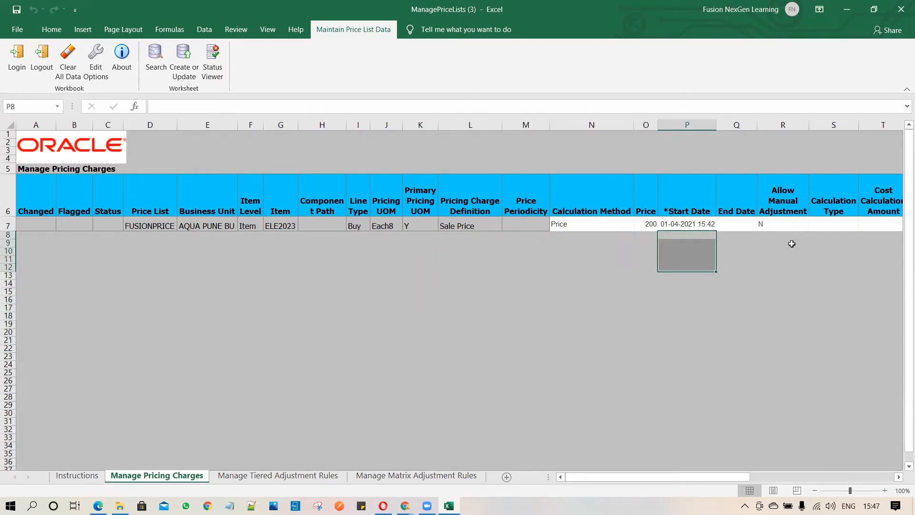
drag(791, 243, 786, 269)
drag(719, 477, 854, 478)
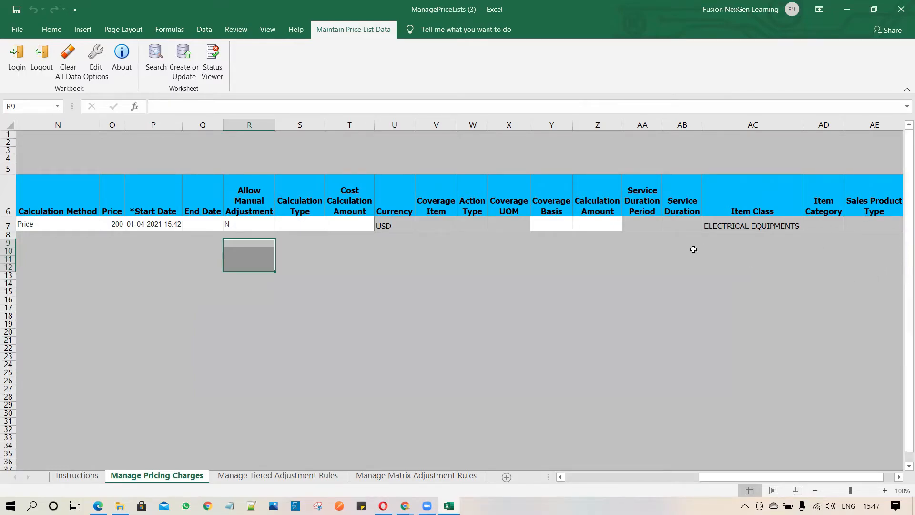
- Set the price of the ELE2023 charge to 2000 and check the row's Changed marker
drag(824, 475, 675, 479)
click(647, 224)
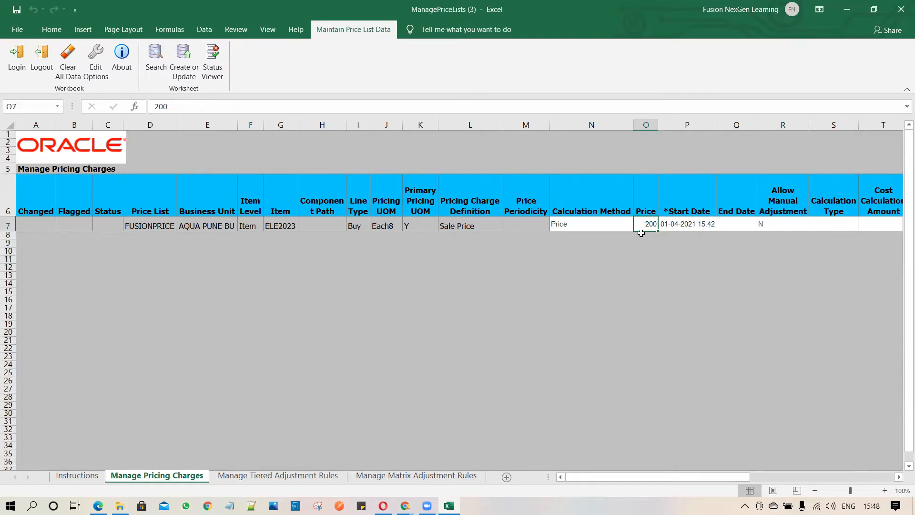
text(2)
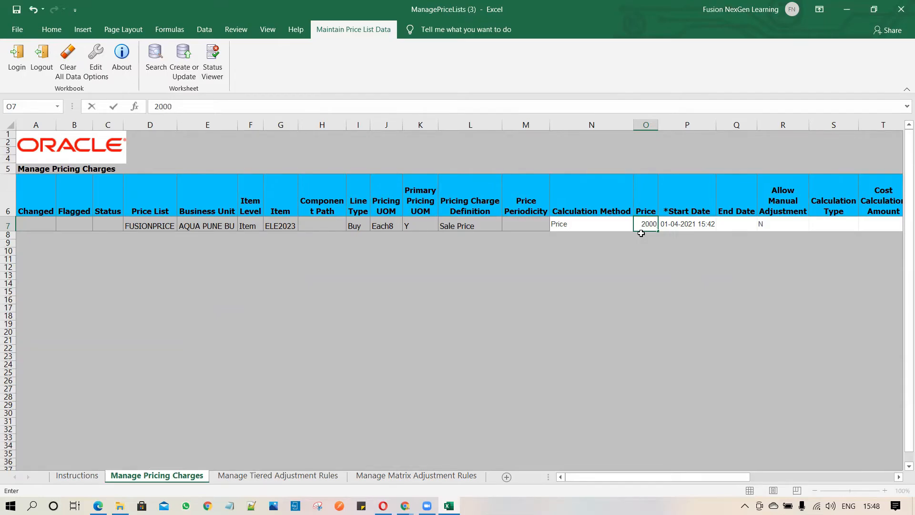
key(Return)
click(647, 227)
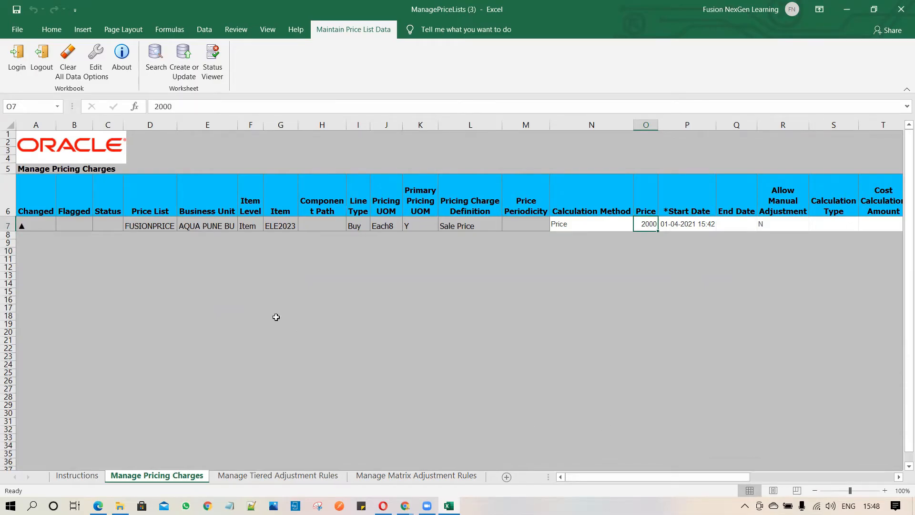
click(33, 228)
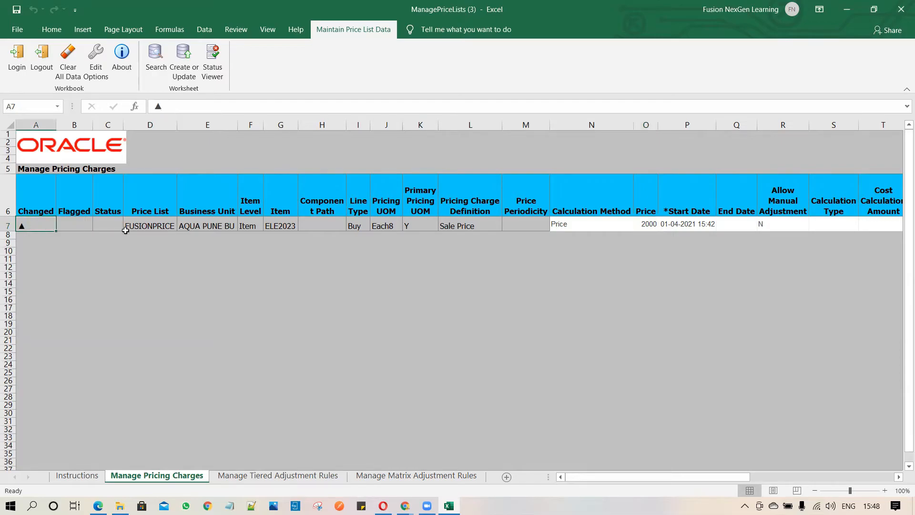
click(644, 223)
click(37, 227)
click(281, 243)
click(281, 234)
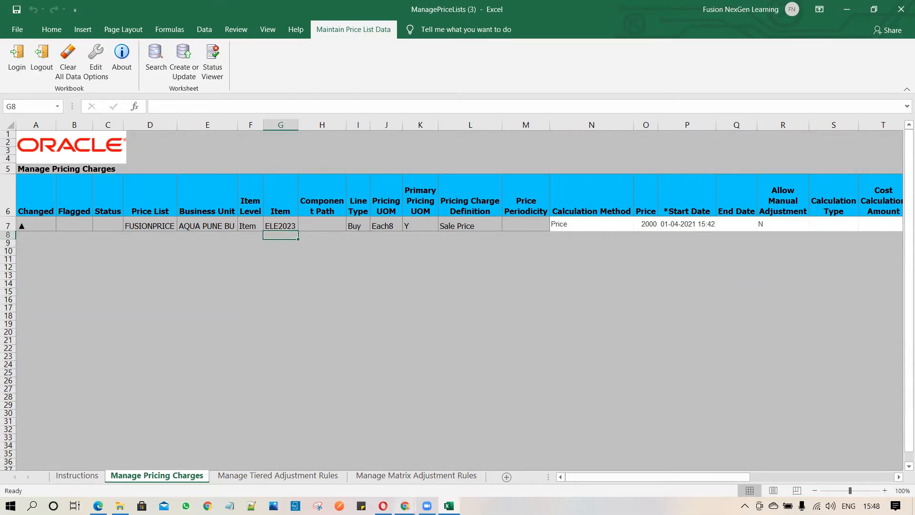
- Switch to the Oracle browser window and open the FUSIONPRICE price list from the search results
mouse_move(406, 504)
click(344, 444)
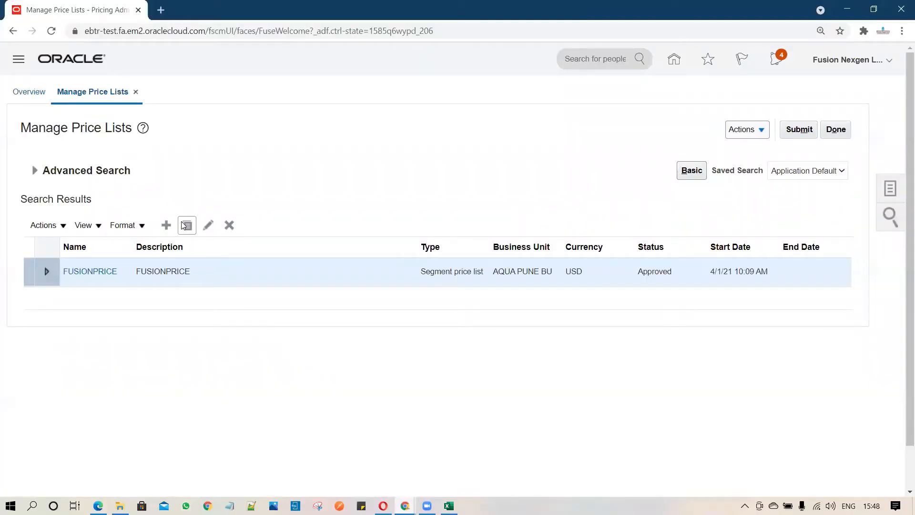
click(88, 276)
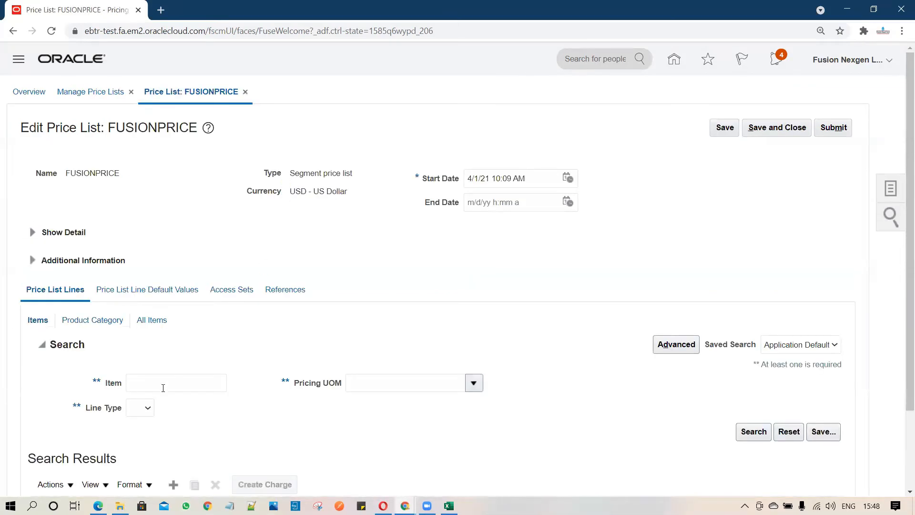
- Look up items starting with ELE for the blank price list line, copy the item number ELE2020 and close the lookup
scroll(173, 462, down, 1)
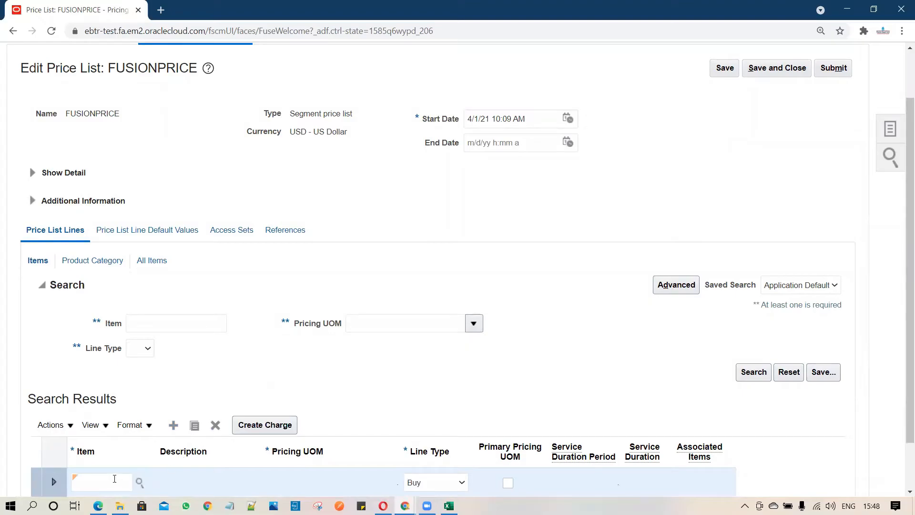
click(115, 478)
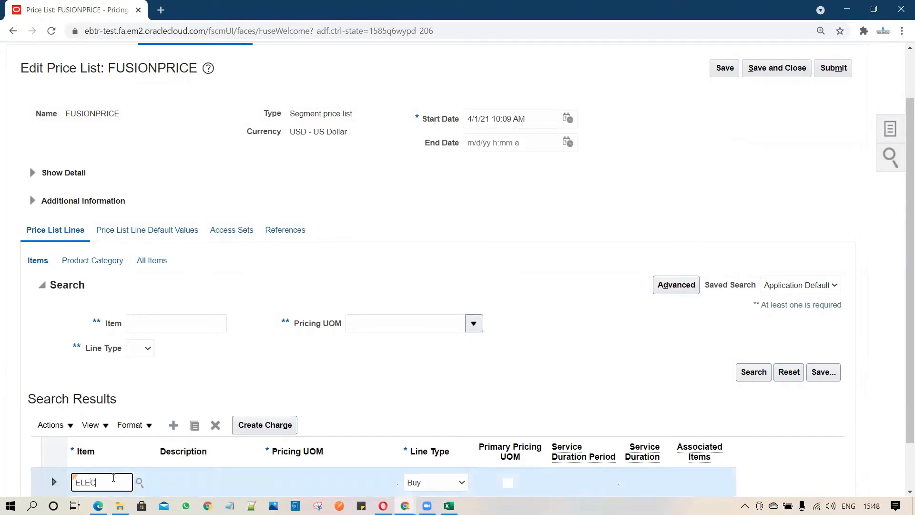
key(Tab)
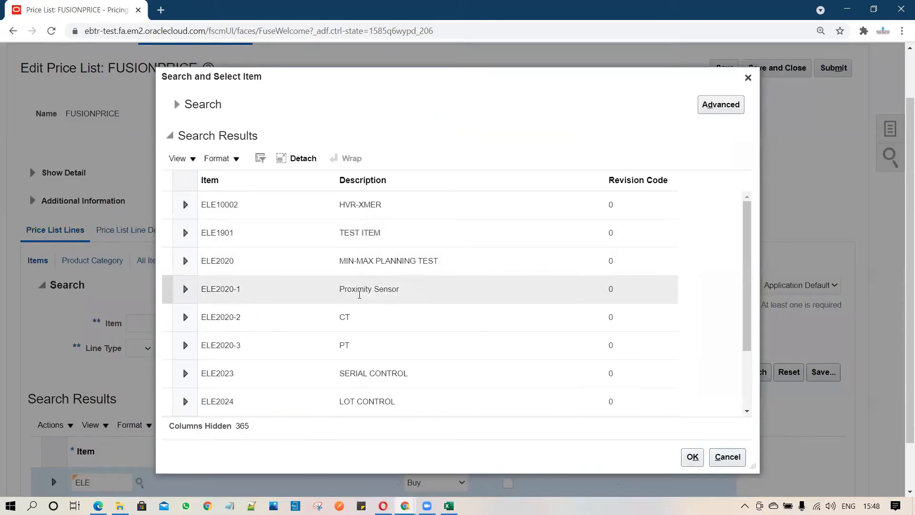
click(200, 260)
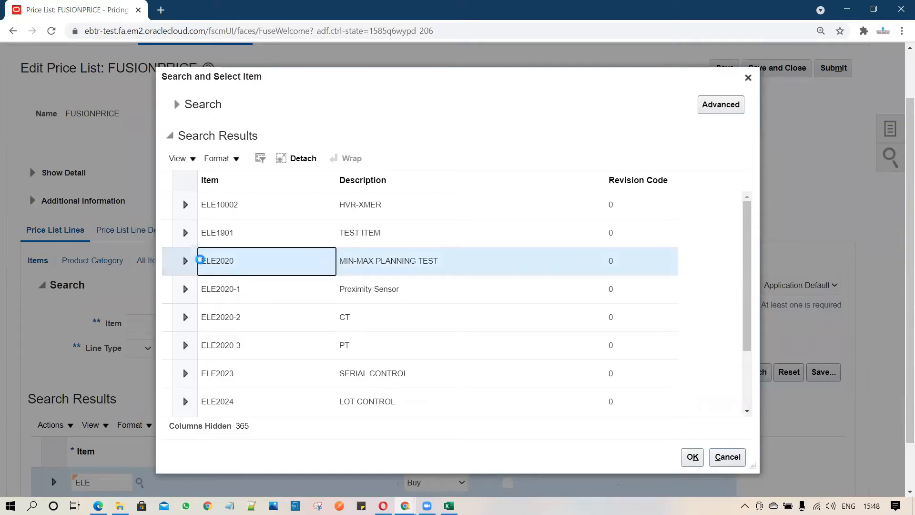
drag(202, 260, 234, 261)
key(ctrl+c)
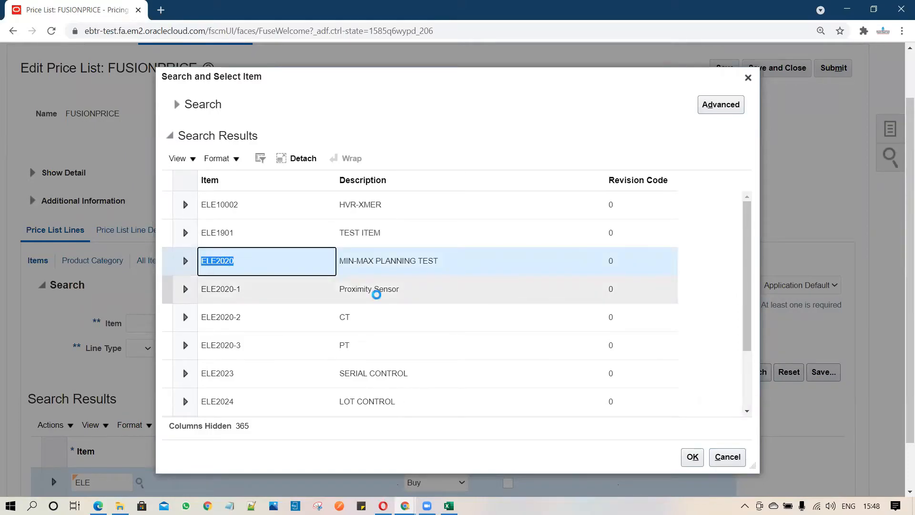
click(747, 77)
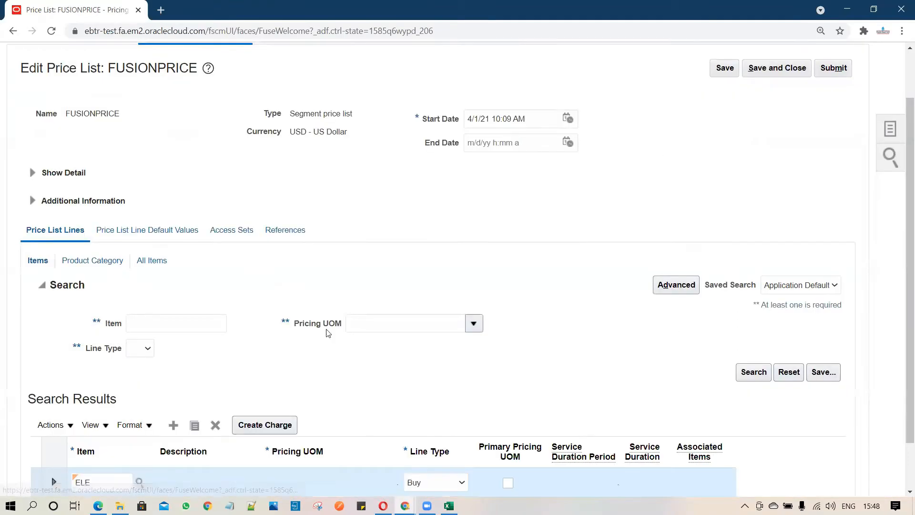
- Delete the incomplete price list line and search the price list lines for item ELE2020
click(214, 427)
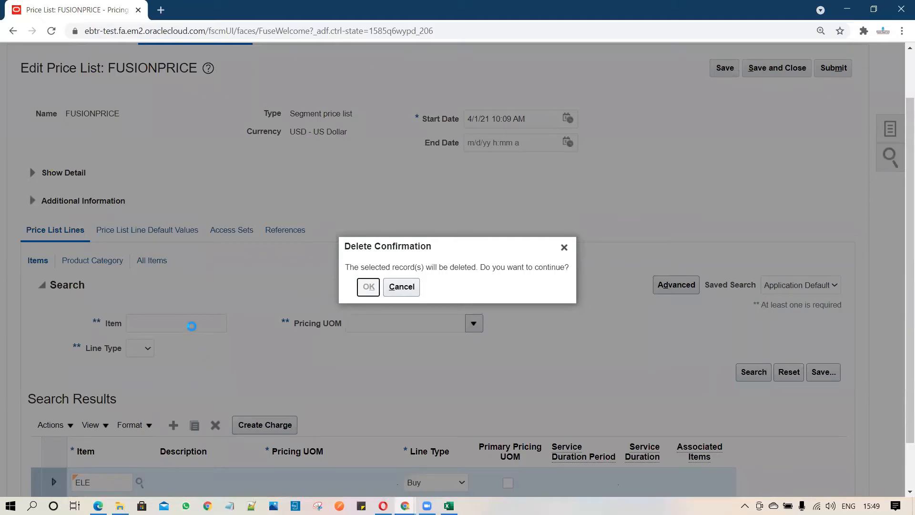
key(Return)
click(196, 322)
key(ctrl+v)
click(753, 372)
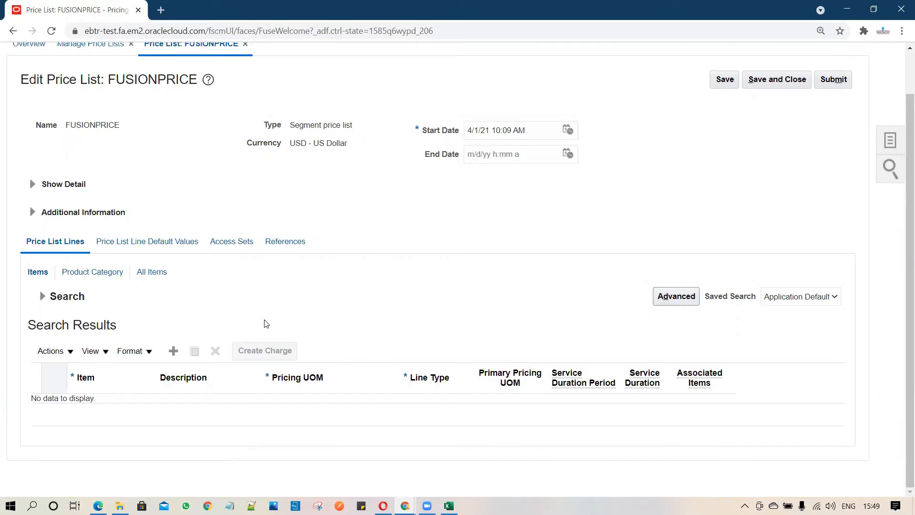
- Switch back to the Excel workbook and start a charge row below ELE2023 with item ELE2020 and price list FUSIONPRICE
key(alt+Tab)
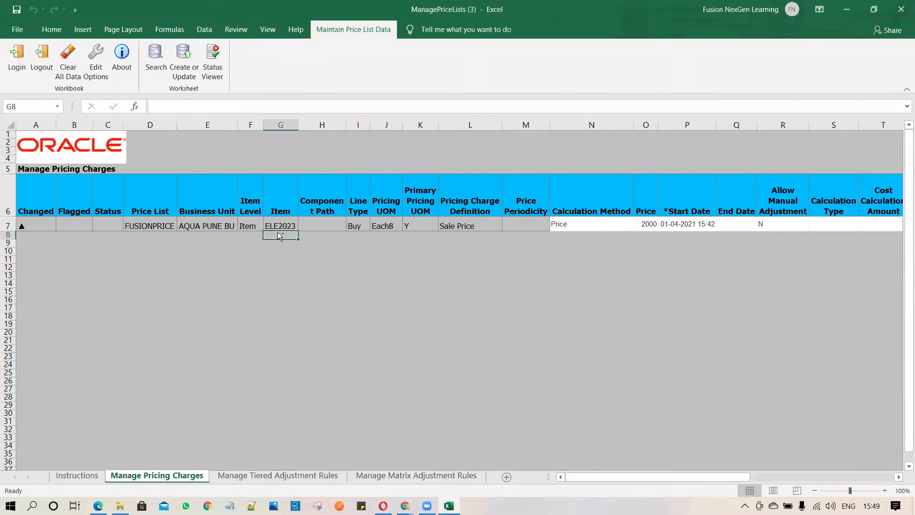
key(ctrl+v)
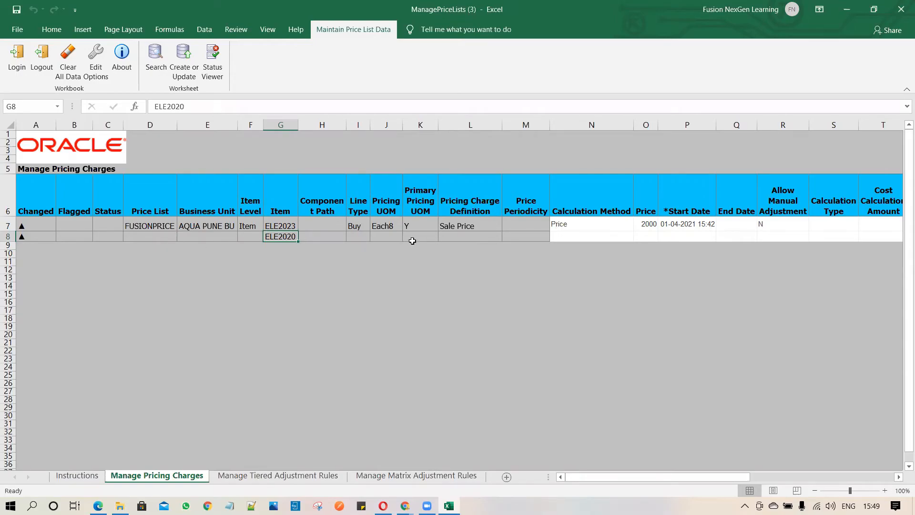
click(153, 236)
click(155, 225)
key(ctrl+c)
click(153, 236)
key(Return)
- Copy the business unit, item level, and line type through pricing charge definition values from the ELE2023 row into the ELE2020 row
click(232, 227)
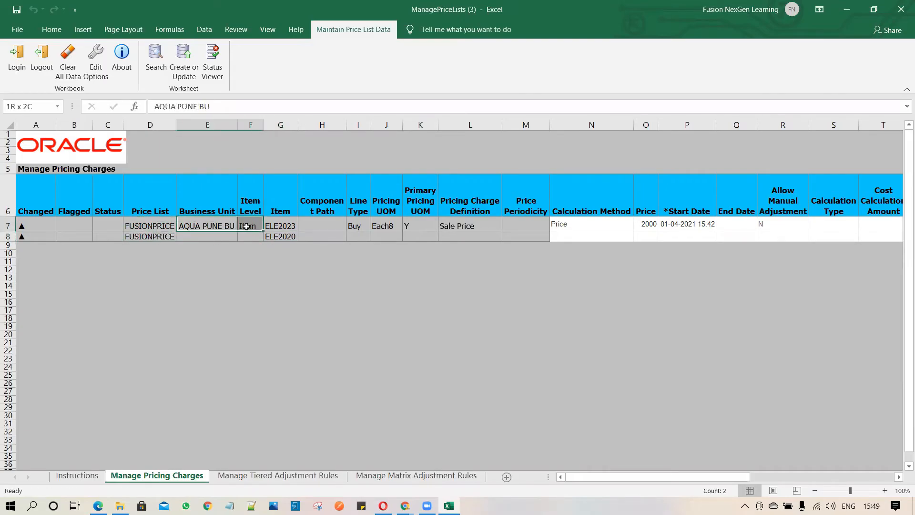
key(ctrl+c)
click(204, 237)
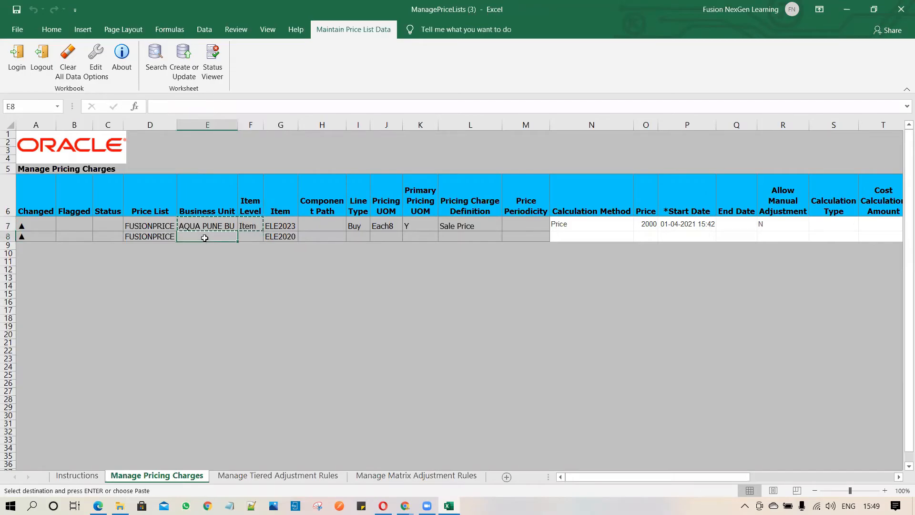
key(Return)
drag(356, 226, 493, 227)
key(ctrl+c)
click(358, 238)
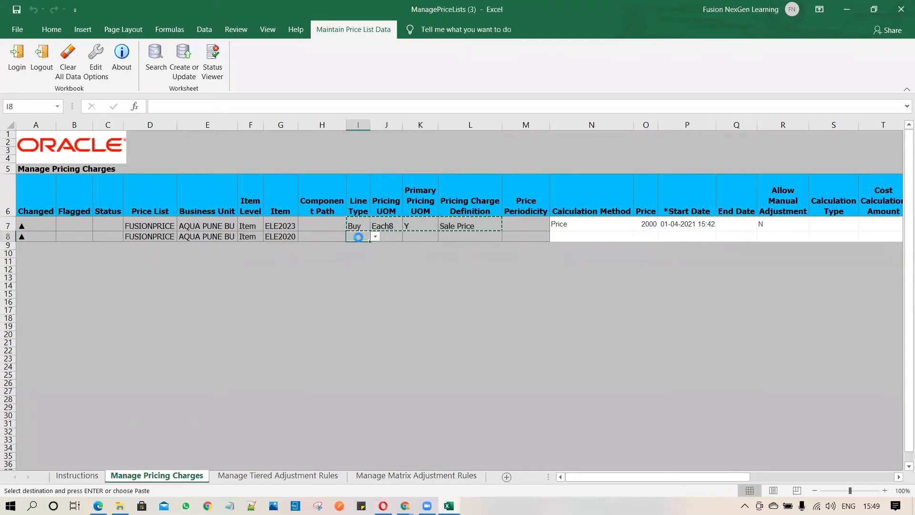
key(Return)
- Set the ELE2020 row's calculation method to Price and its price to 1000
click(578, 234)
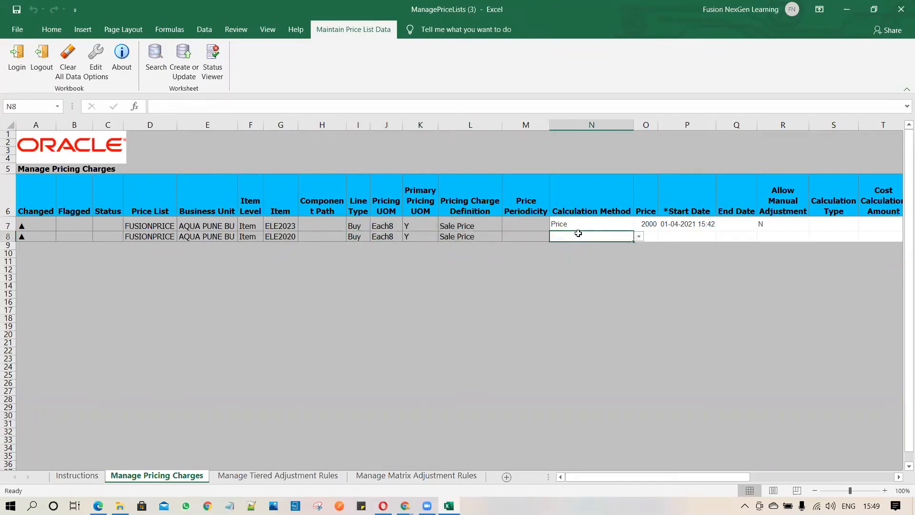
click(638, 236)
click(619, 256)
click(651, 235)
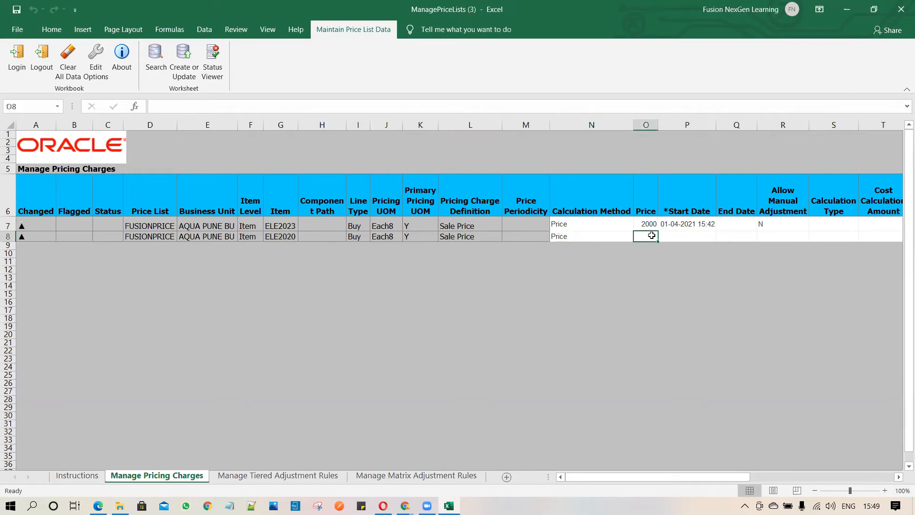
text(1000)
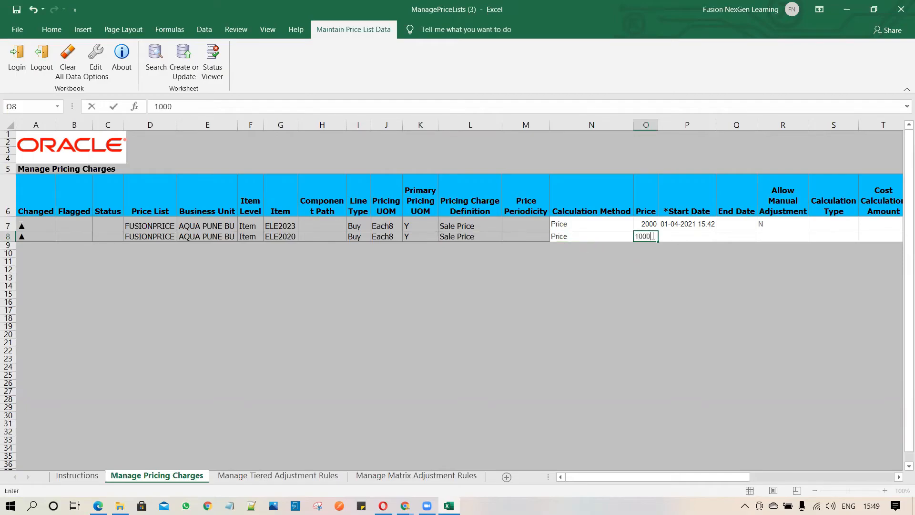
key(Tab)
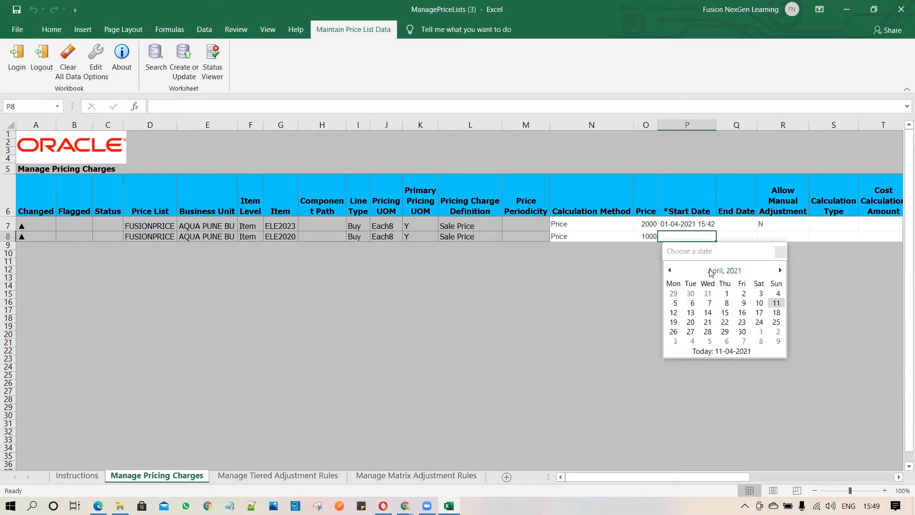
- Set the ELE2020 charge's start date to 12-04-2021
click(725, 293)
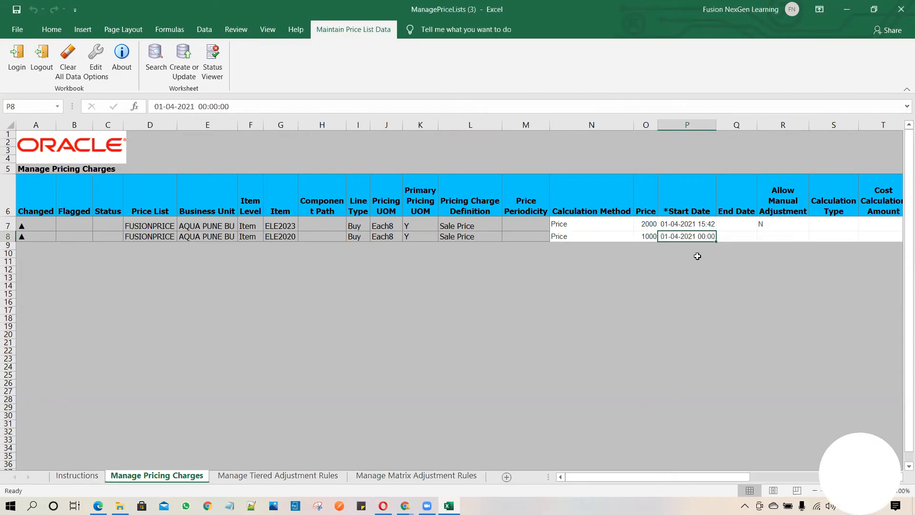
click(727, 232)
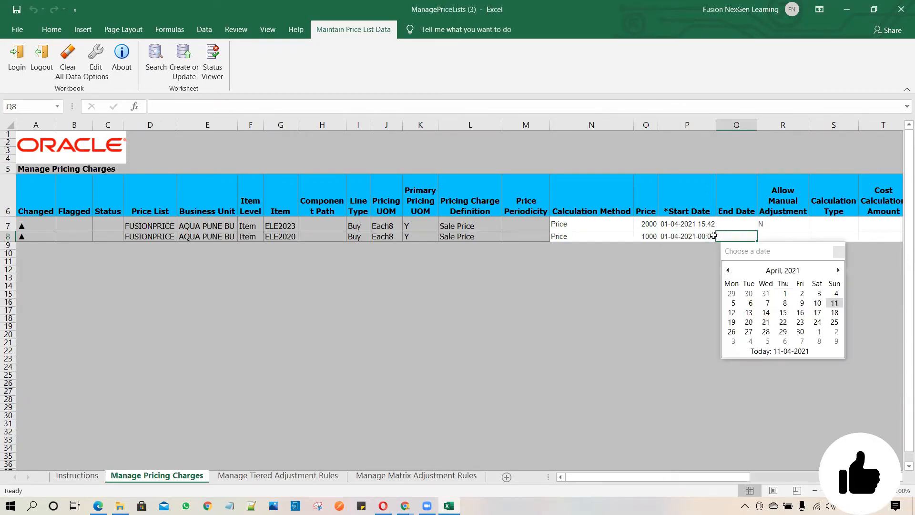
click(702, 237)
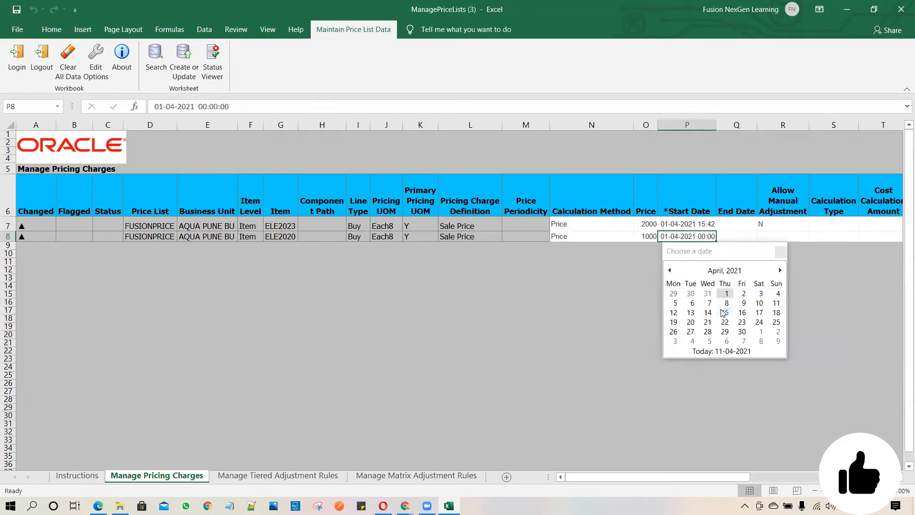
click(680, 316)
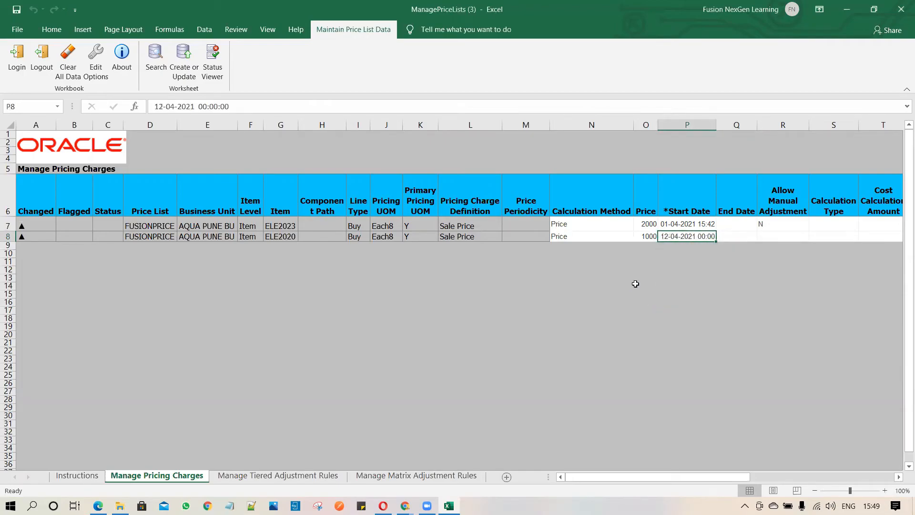
- Leave the ELE2020 row's end date blank and set Allow Manual Adjustment to Y
click(744, 234)
click(779, 237)
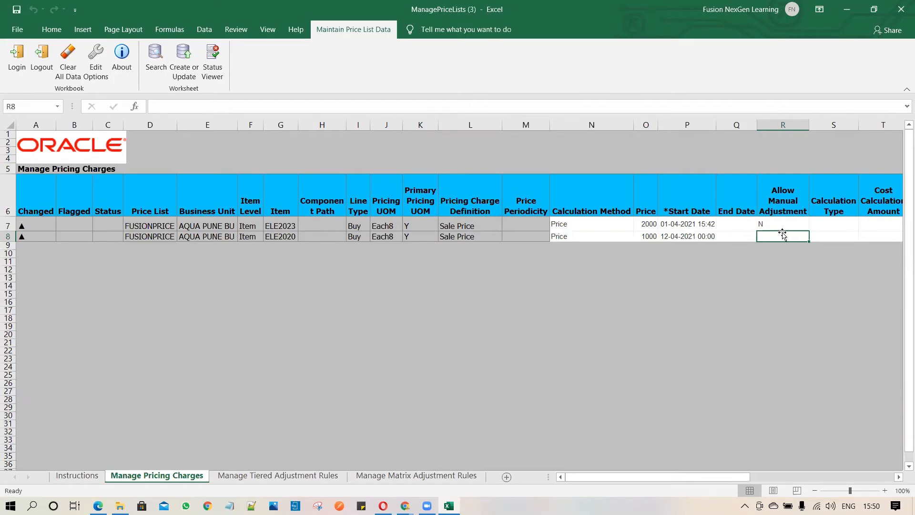
text(Y)
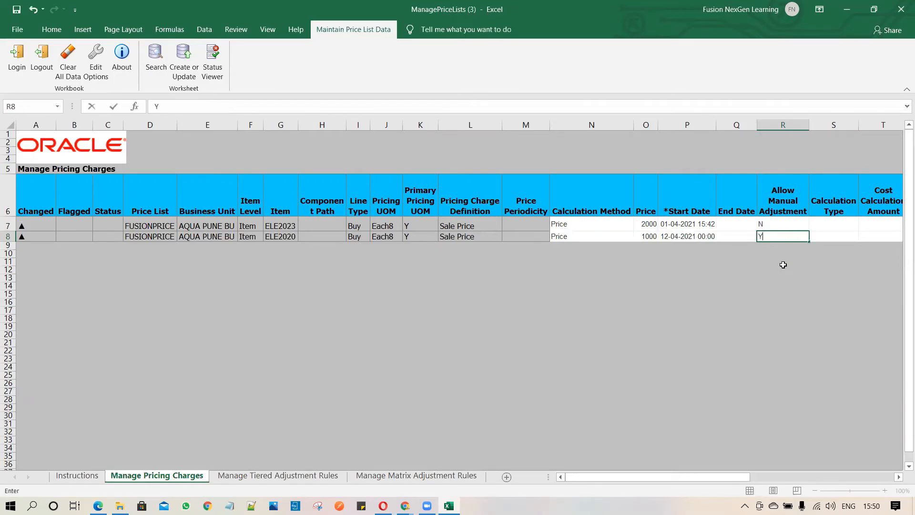
key(Return)
click(775, 236)
- Check the ELE2020 row's Currency cell and upload the changed charge rows to Oracle with Create or Update
drag(721, 477, 802, 478)
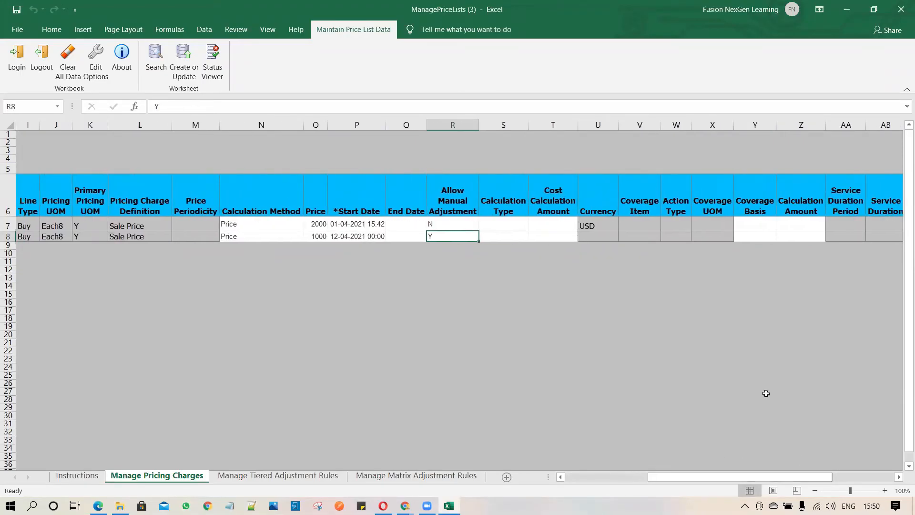
click(605, 235)
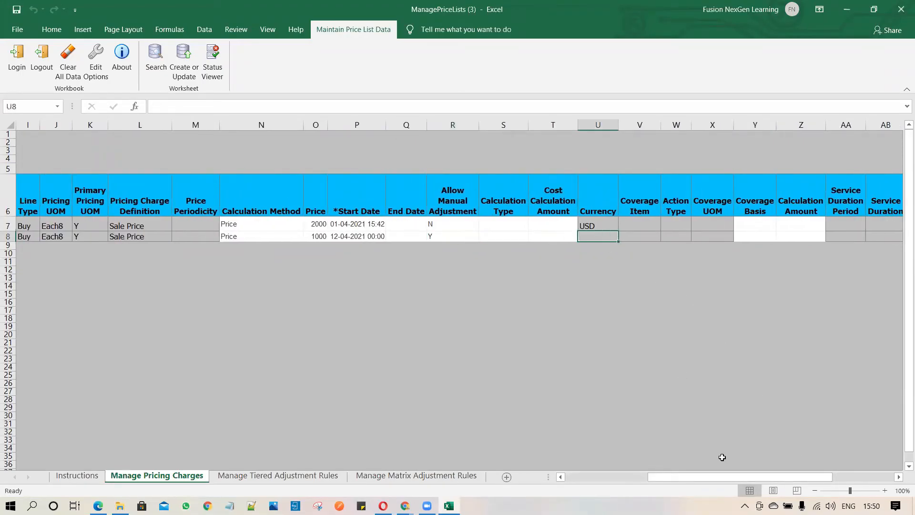
drag(799, 475, 288, 439)
click(90, 280)
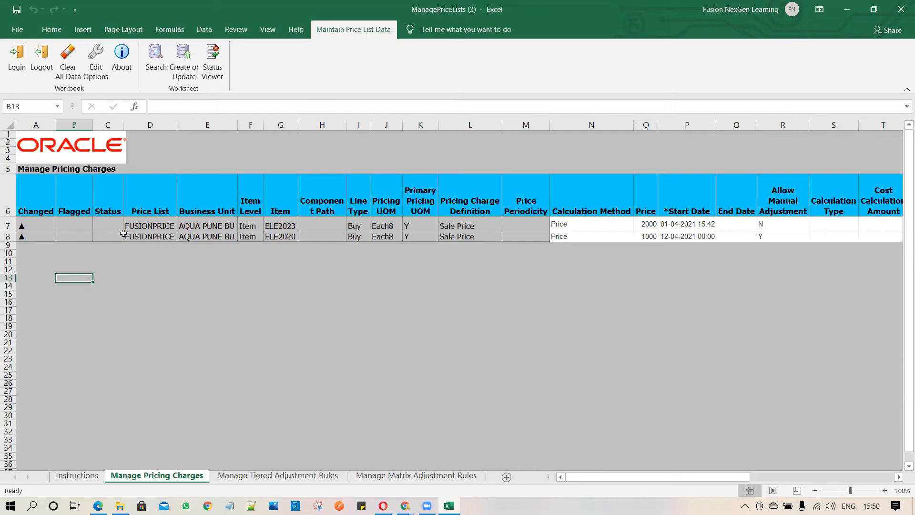
click(186, 76)
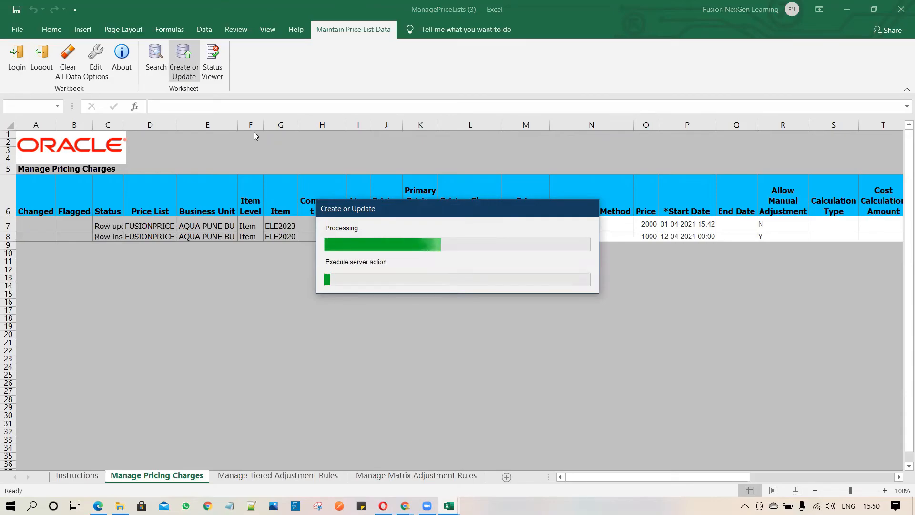
- Review the refreshed ELE2020 and ELE2023 charge rows in the worksheet after the upload
click(147, 237)
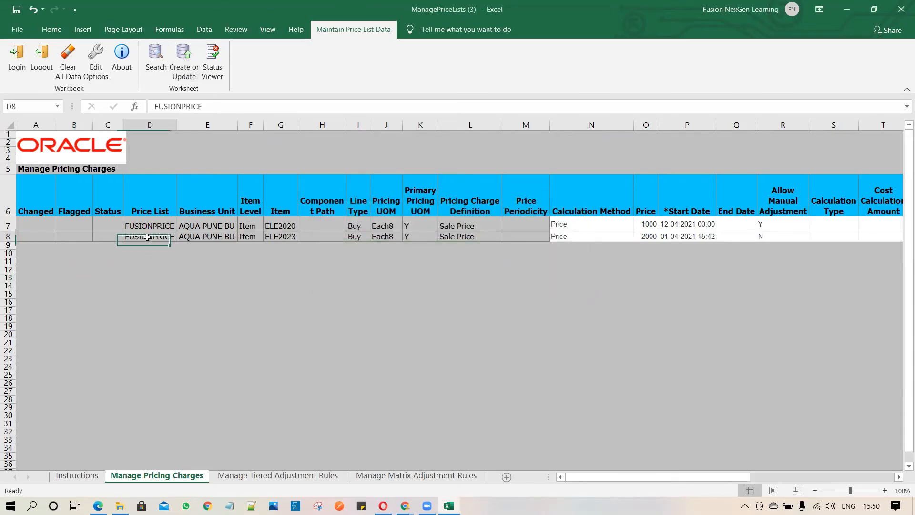
click(281, 240)
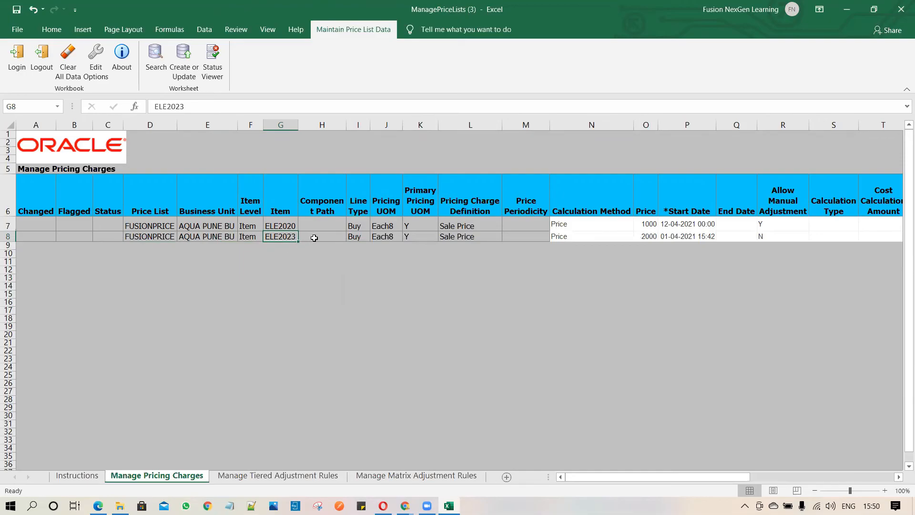
drag(604, 477, 472, 479)
- Switch to the FUSIONPRICE price list in the browser and search its price list lines for item ELE2020
mouse_move(405, 505)
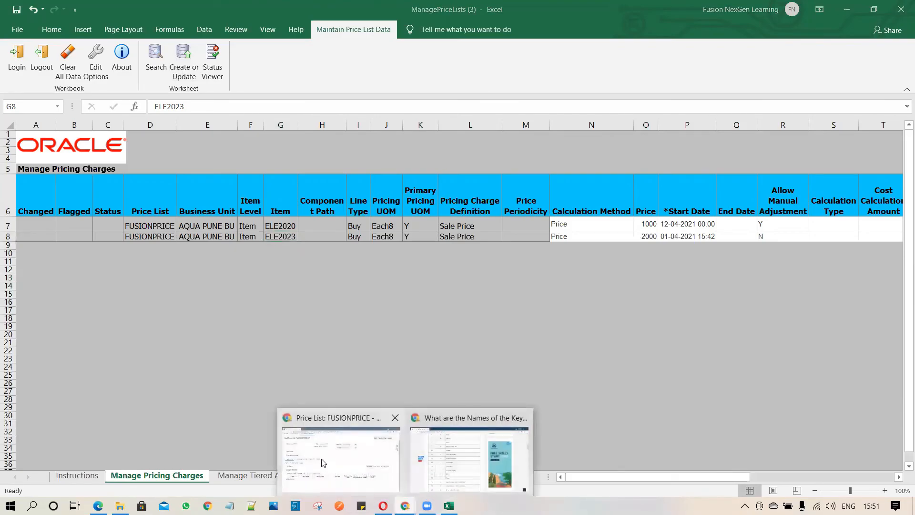
click(333, 460)
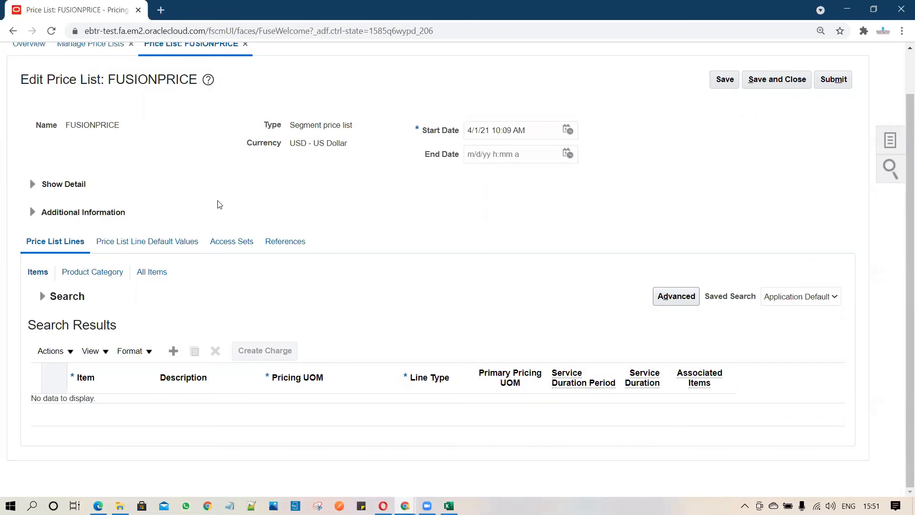
click(42, 296)
click(197, 334)
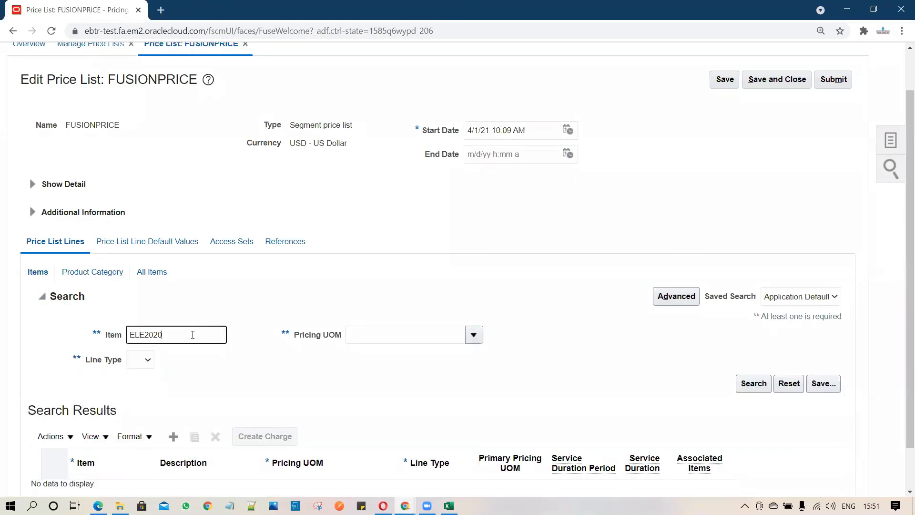
click(754, 384)
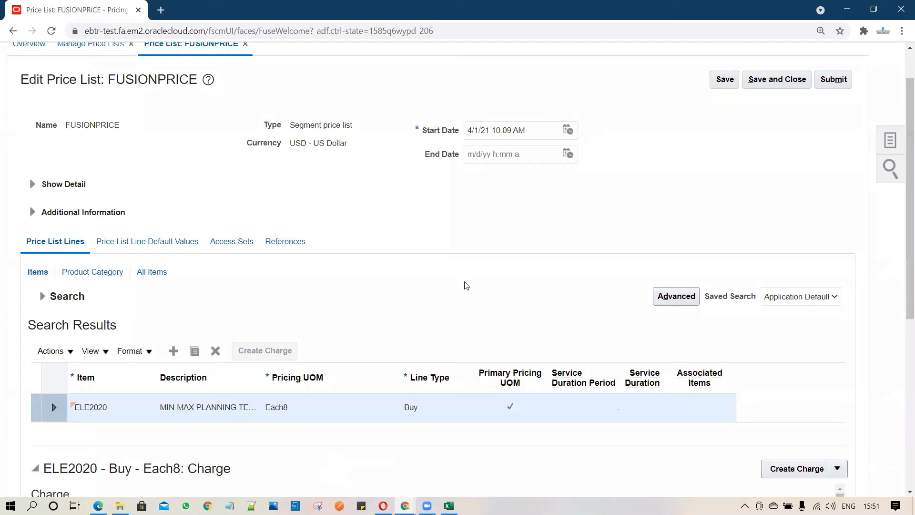
- Review the charge details of the ELE2020 price list line, including its base price, manual adjustment setting and dates
scroll(465, 281, down, 2)
scroll(451, 307, down, 4)
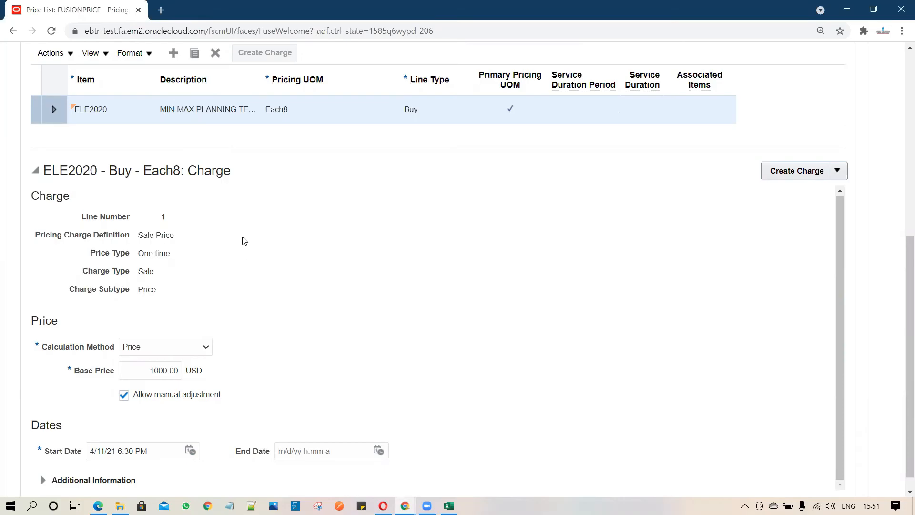
scroll(262, 271, up, 3)
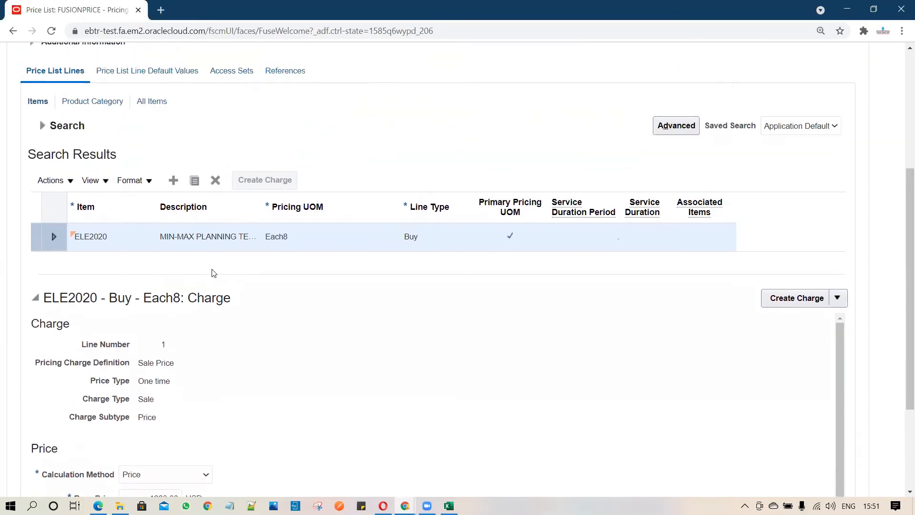
- Clear the item criterion and search the price list lines by line type Buy
scroll(210, 248, up, 3)
click(42, 237)
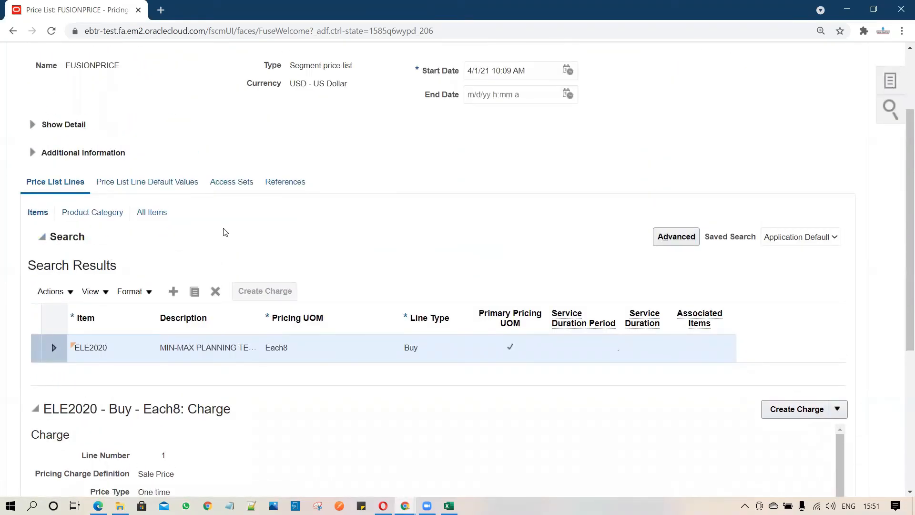
click(43, 236)
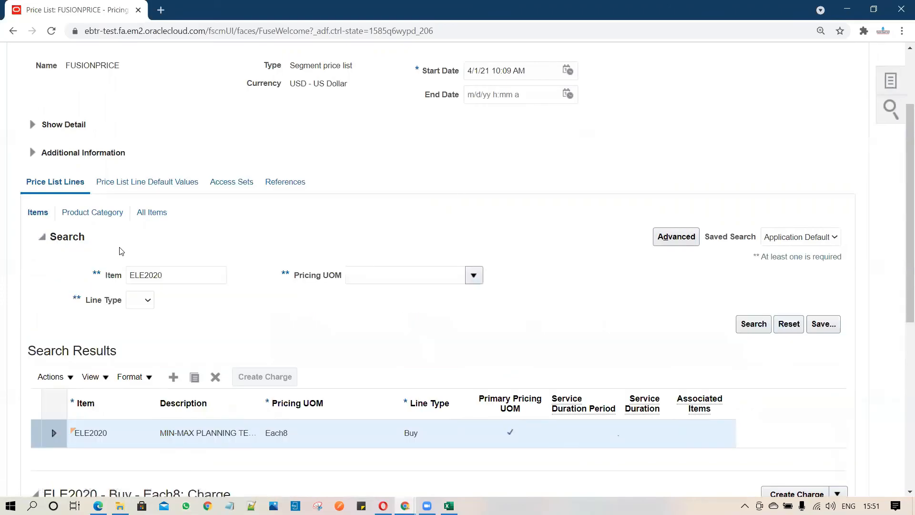
click(168, 280)
key(BackSpace)
key(BackSpace)
key(BackSpace)
key(BackSpace)
click(147, 301)
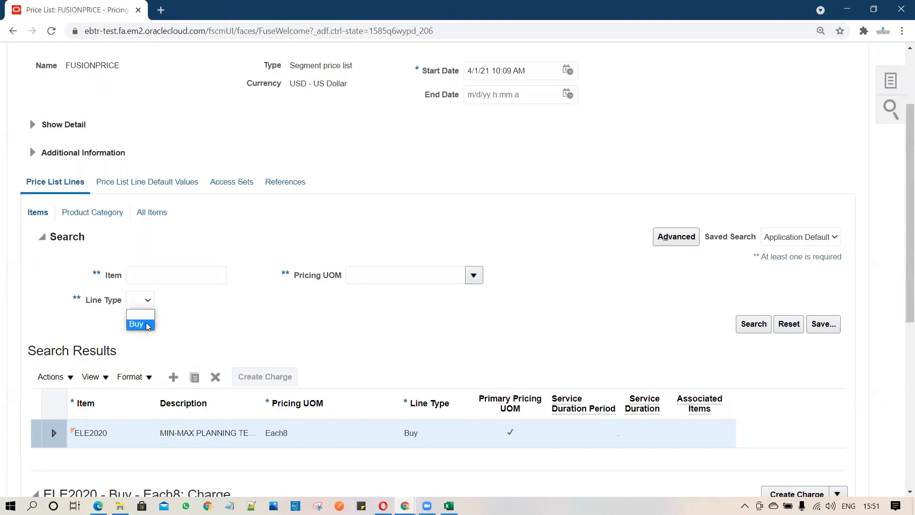
click(138, 323)
click(737, 322)
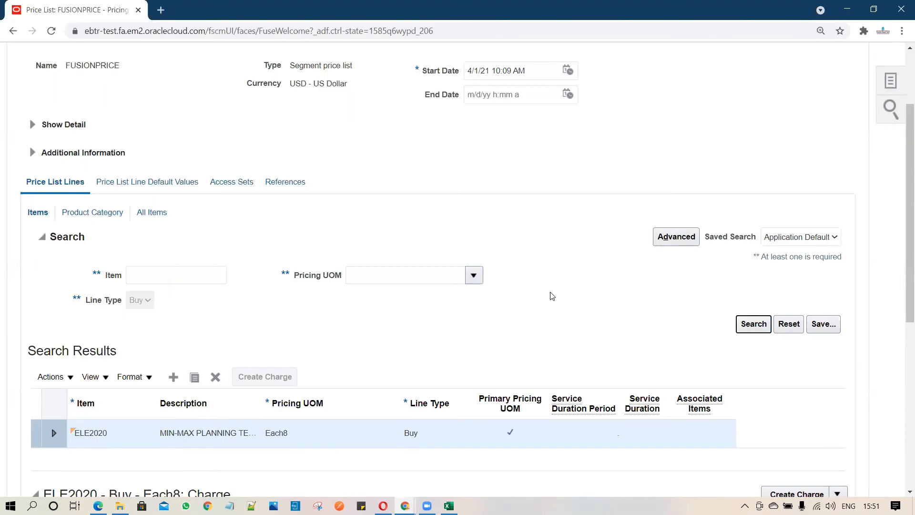
click(753, 328)
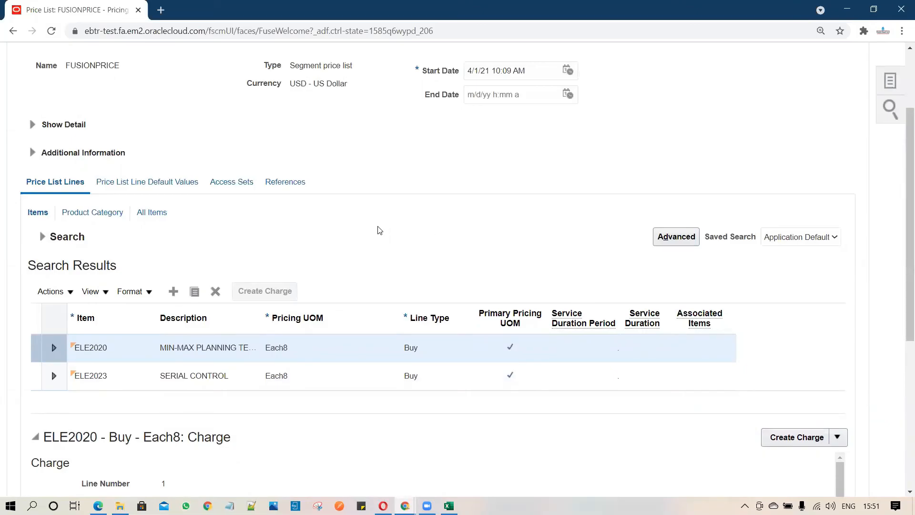
- Select the ELE2023 line and check its charge details, especially the base price
scroll(379, 230, down, 1)
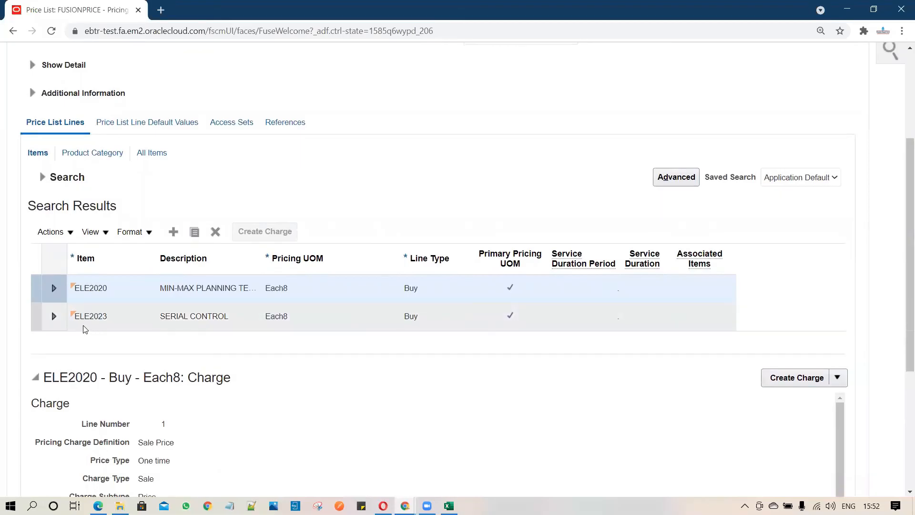
click(116, 323)
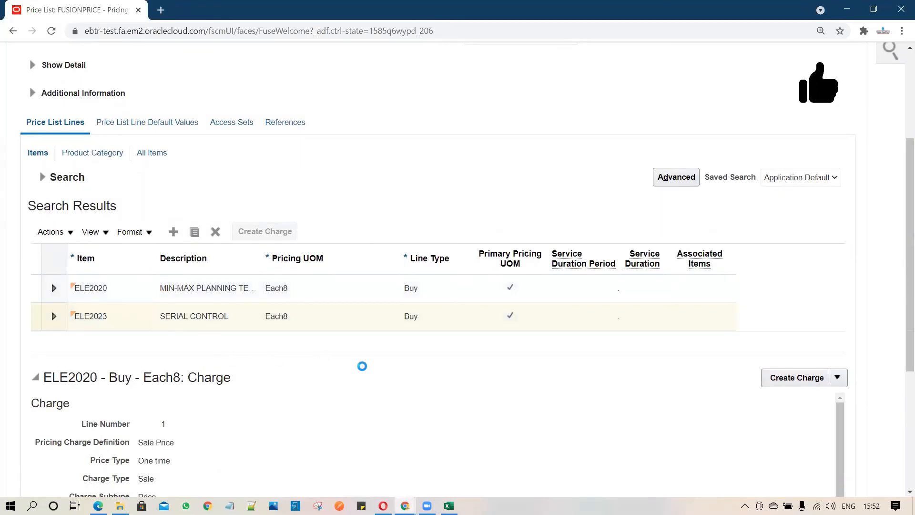
scroll(363, 371, down, 2)
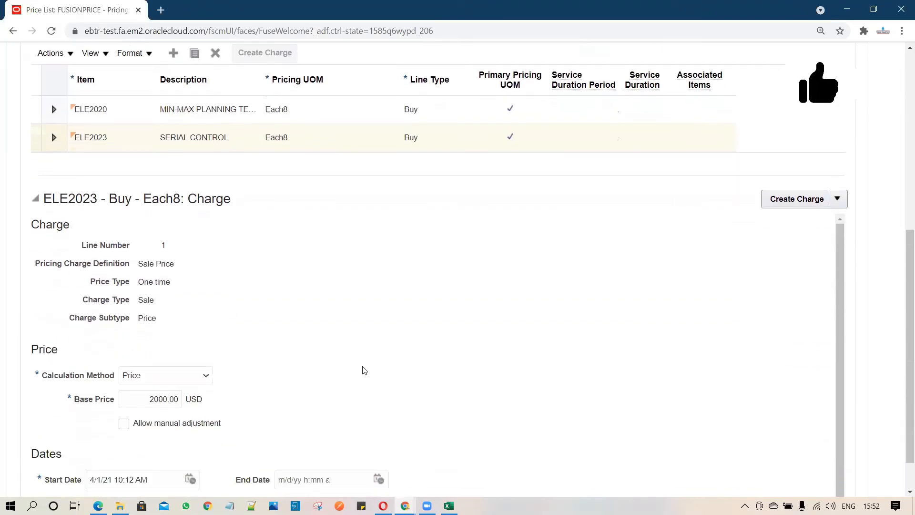
click(152, 399)
drag(152, 399, 353, 403)
click(257, 389)
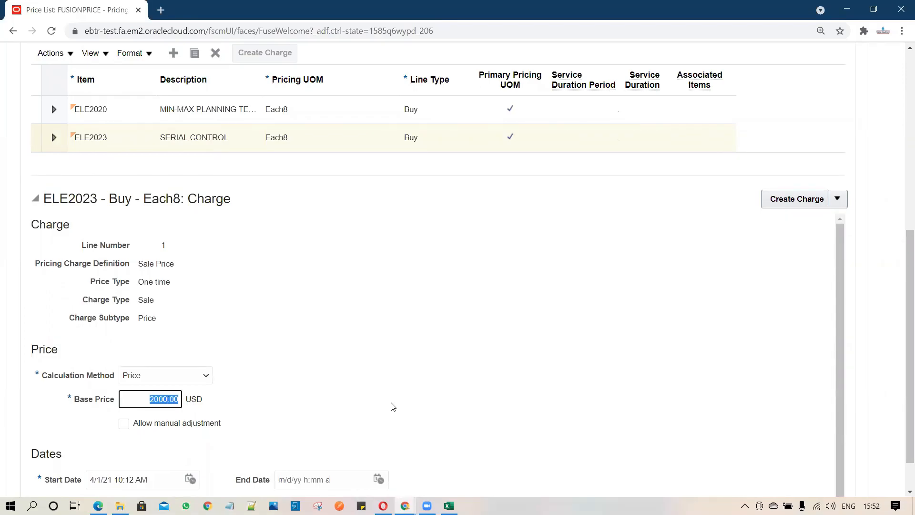
scroll(449, 311, up, 6)
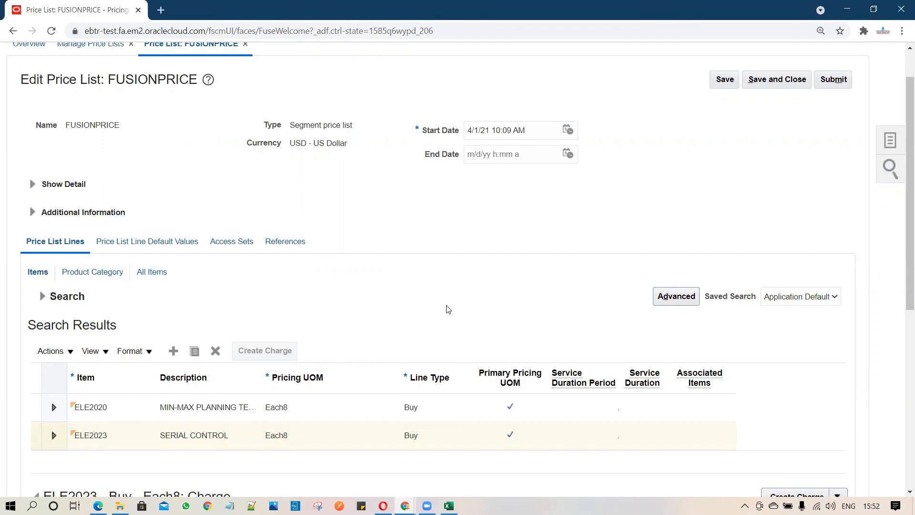
scroll(476, 287, up, 1)
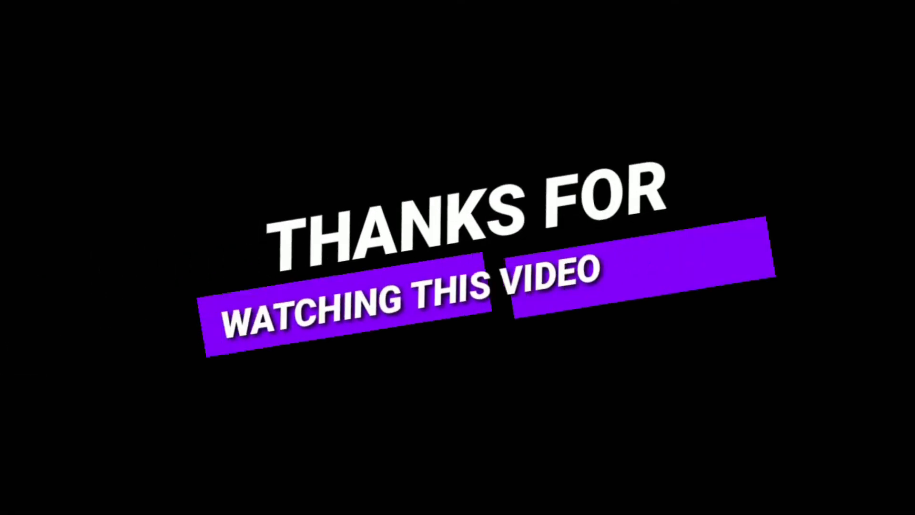